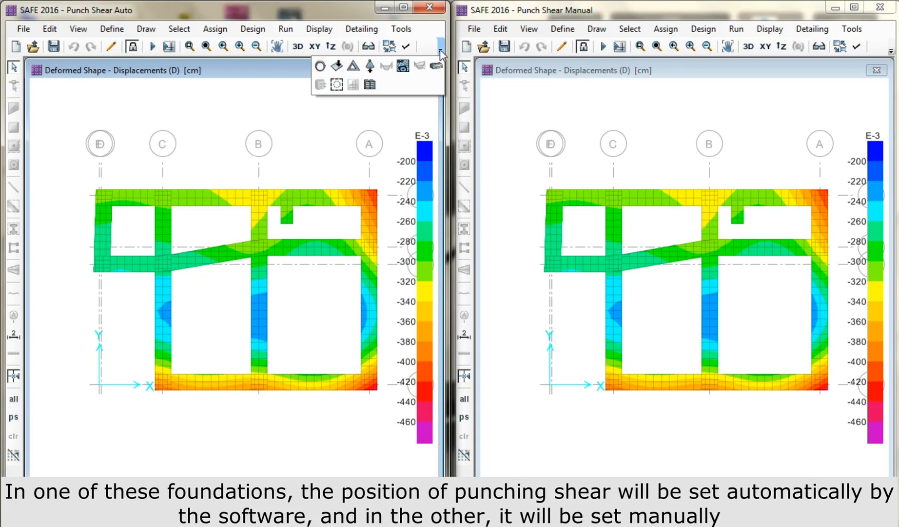
Step: Display the punching shear capacity ratios in both the Punch Shear Auto and Punch Shear Manual models
left_click(336, 84)
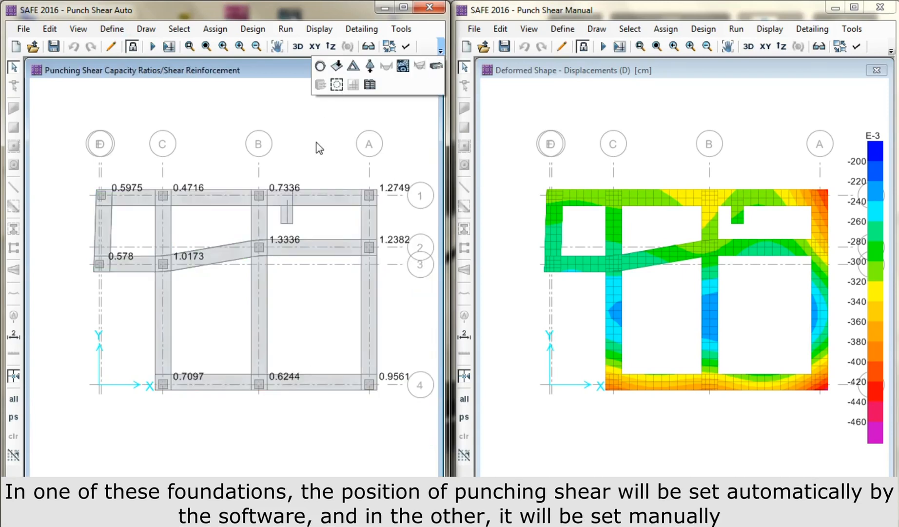
left_click(780, 123)
left_click(891, 50)
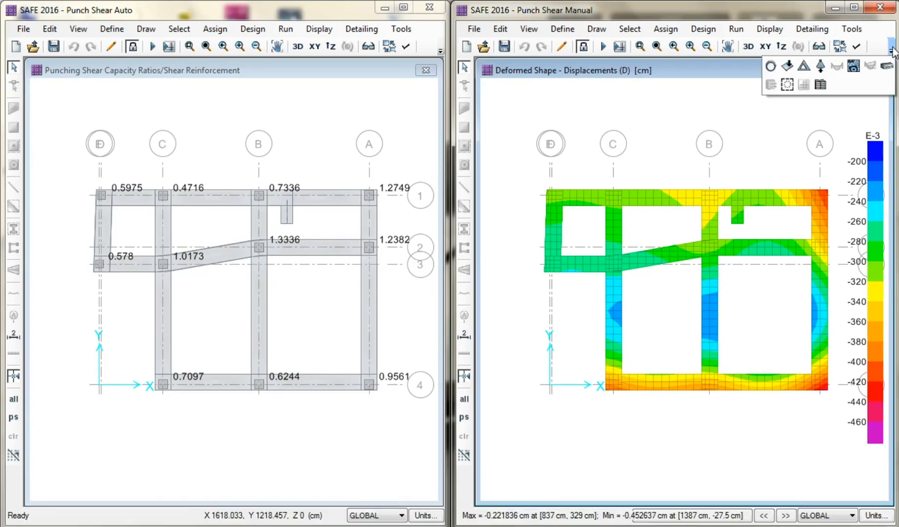
left_click(787, 85)
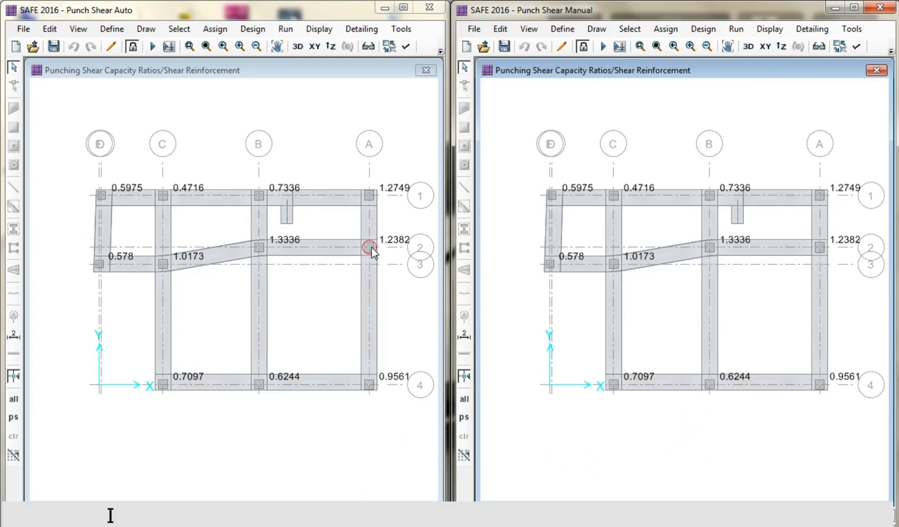
Step: Examine the punching shear design details of the column at grid B-2 in the Auto model
right_click(259, 248)
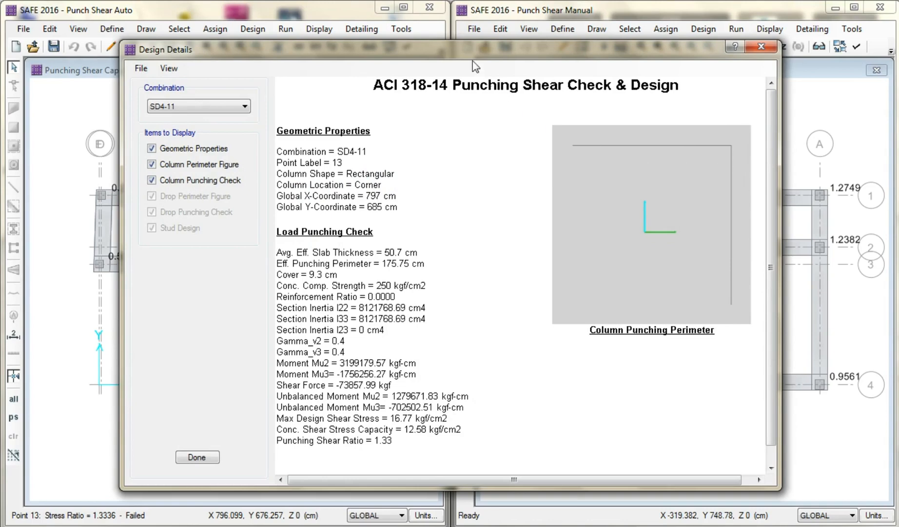
left_click_drag(470, 48, 734, 43)
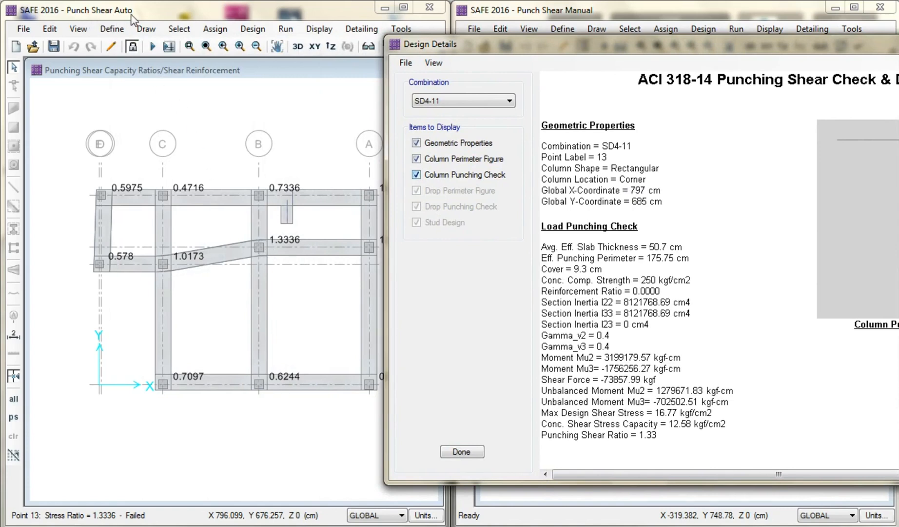
left_click_drag(431, 48, 205, 84)
key("Escape")
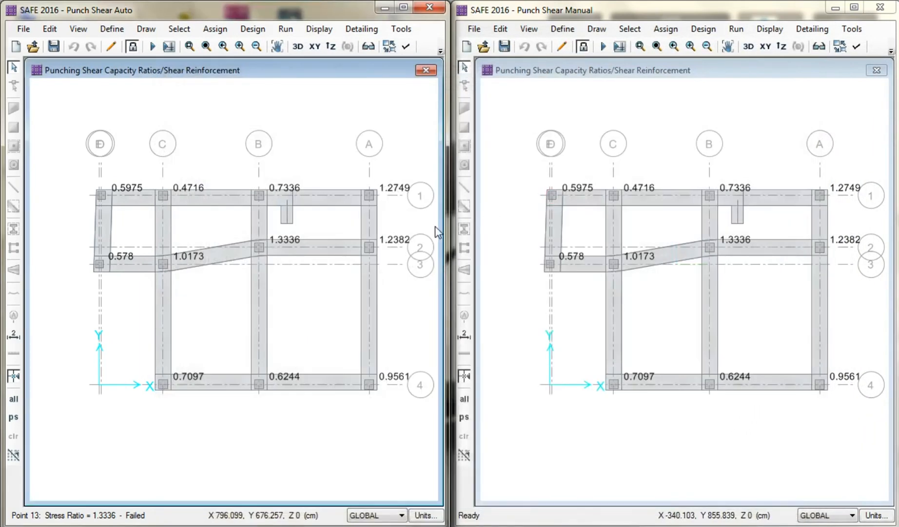
Step: Check the column location and punching perimeter in the design details of column B-1 in the Auto model
right_click(258, 196)
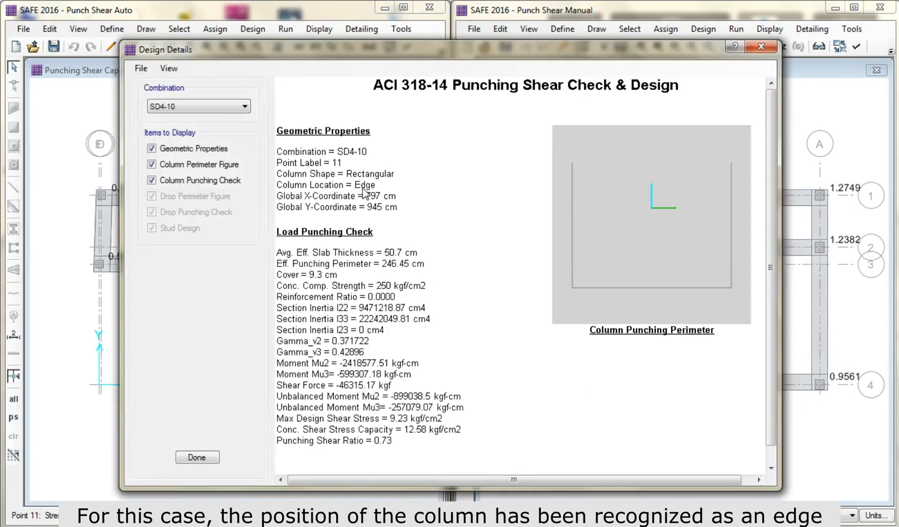
left_click_drag(389, 56, 640, 62)
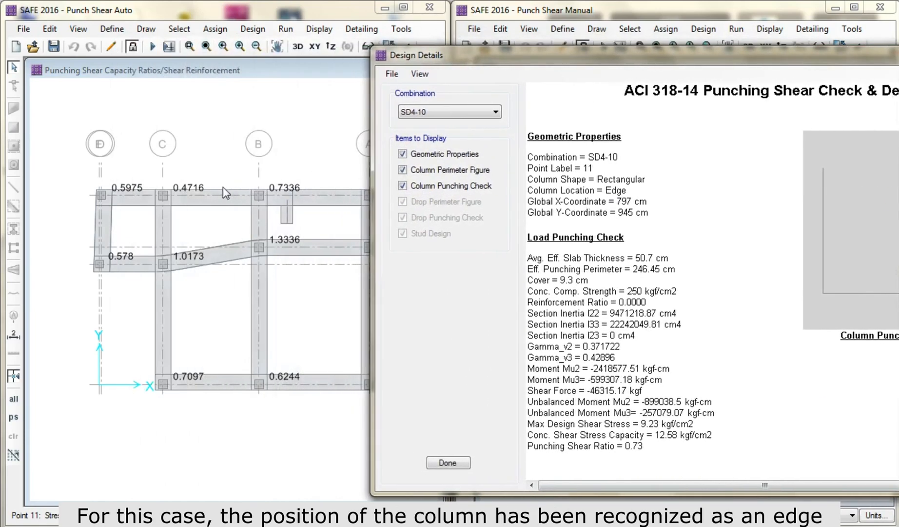
left_click_drag(465, 61, 232, 63)
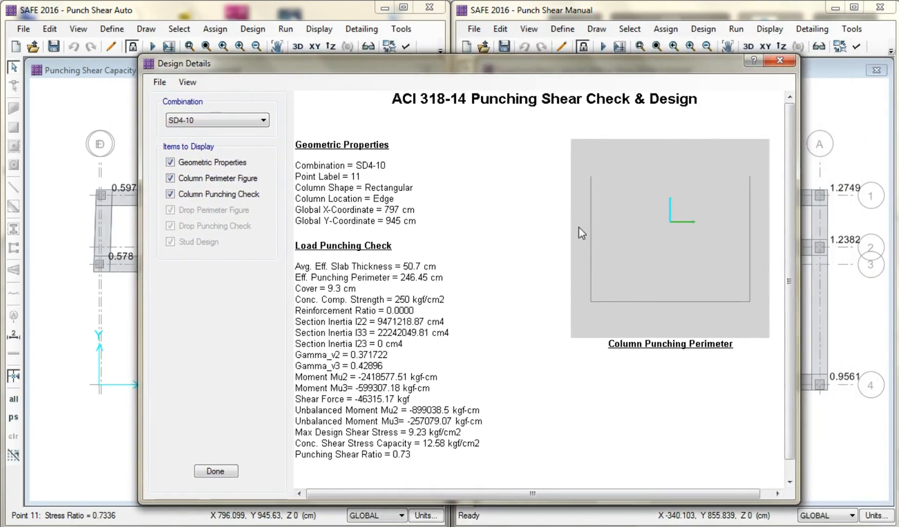
left_click(779, 60)
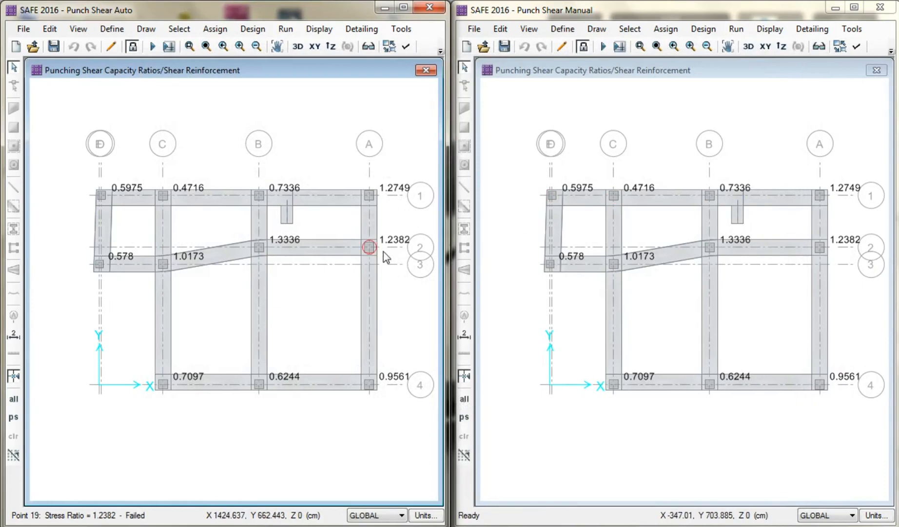
Step: Review the punching shear design details of the column at grid A-2 in the Auto model
right_click(370, 246)
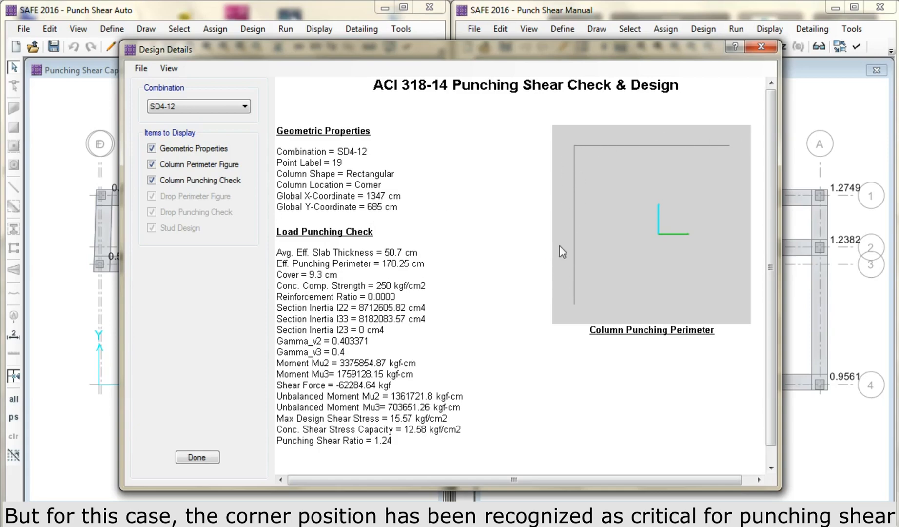
left_click_drag(446, 56, 432, 71)
left_click(746, 64)
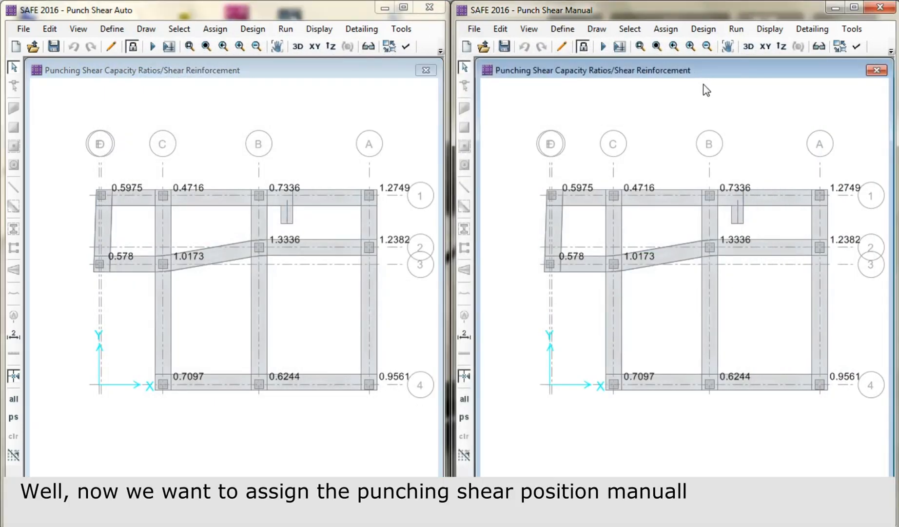
Step: Unlock the Punch Shear Manual model and accept deleting its analysis and design results
left_click(584, 47)
left_click_drag(490, 230, 347, 213)
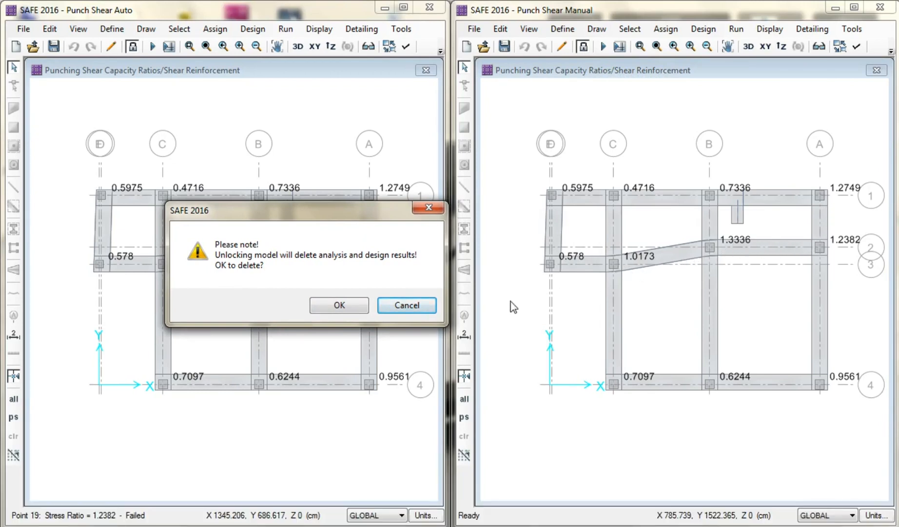
left_click(361, 305)
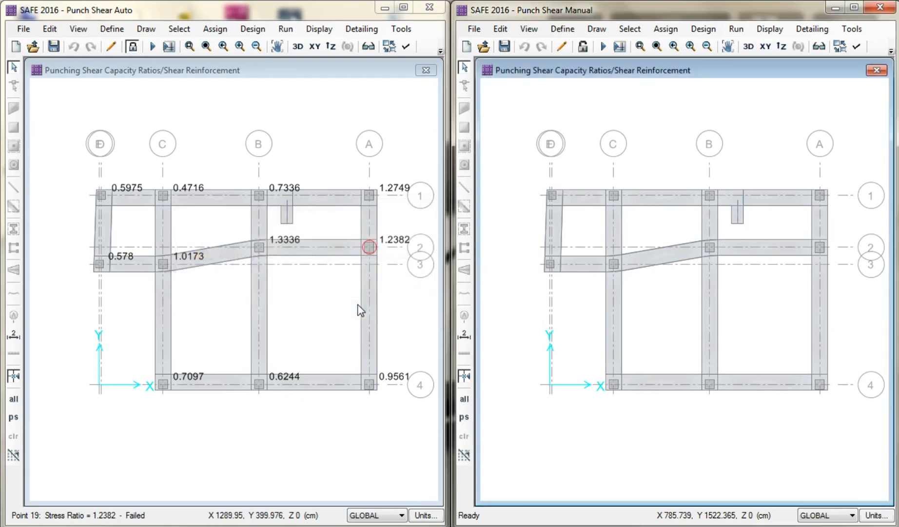
Step: Overwrite the punching check location type of the column at grid C-3 as Interior in the Manual model
left_click(615, 267)
left_click(675, 34)
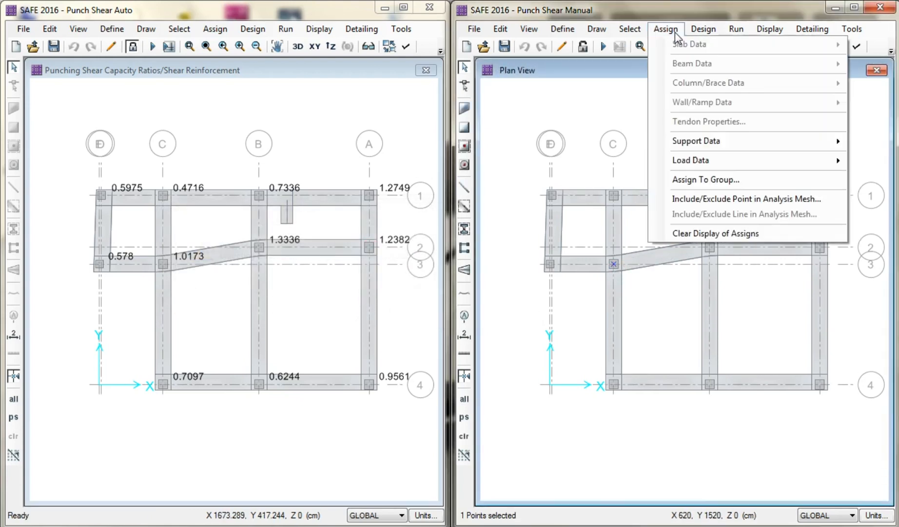
mouse_move(693, 34)
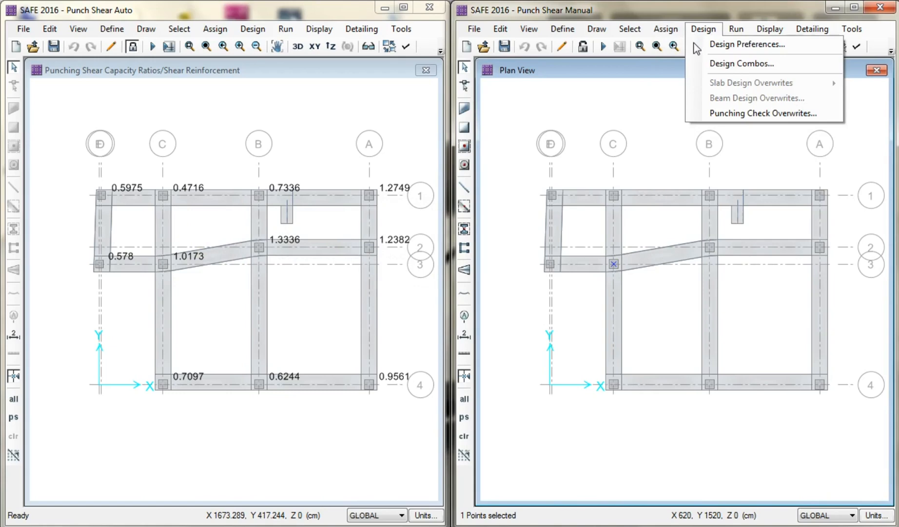
left_click(745, 114)
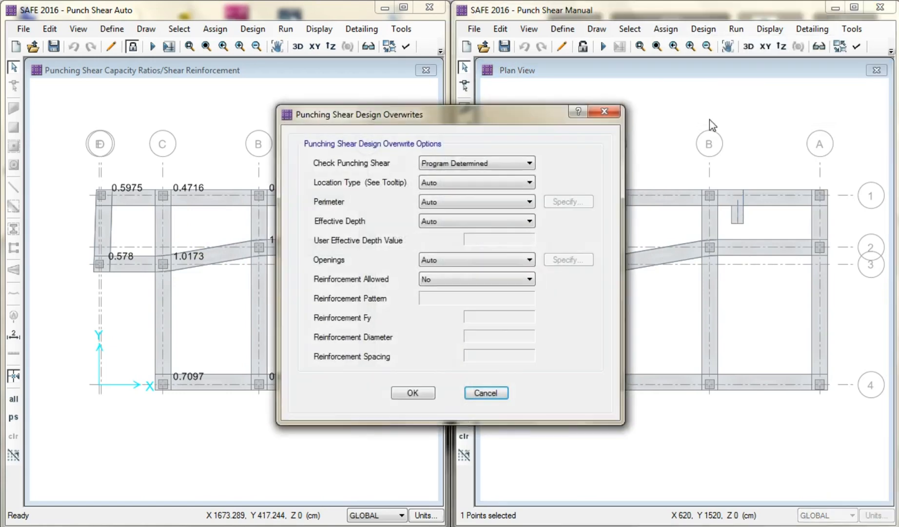
left_click_drag(533, 115, 403, 93)
mouse_move(242, 163)
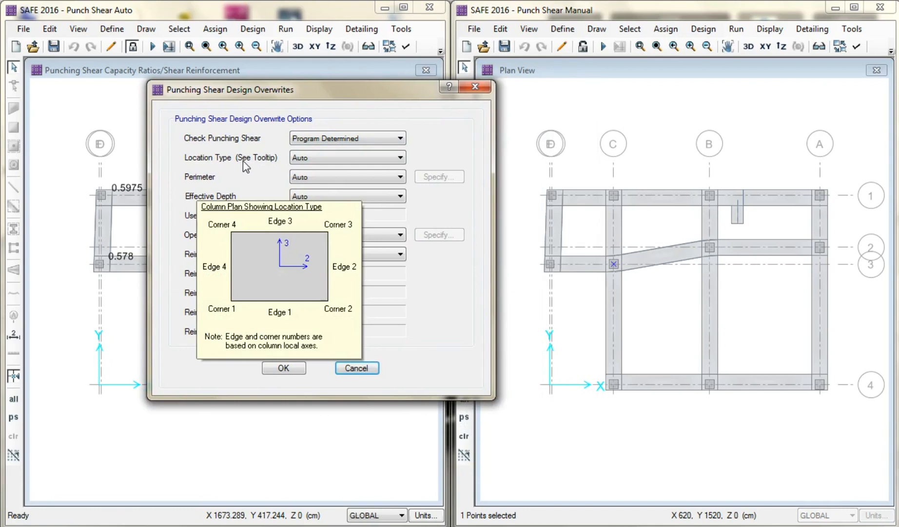
left_click(345, 159)
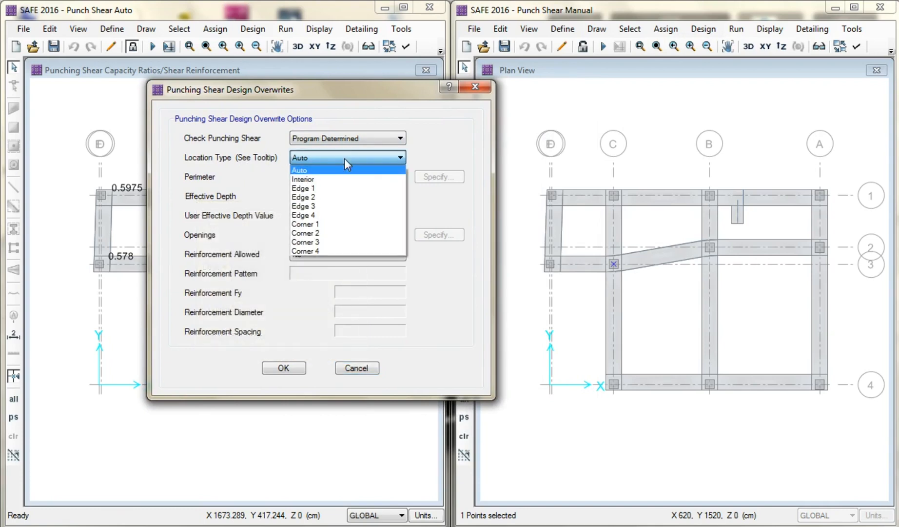
left_click(336, 183)
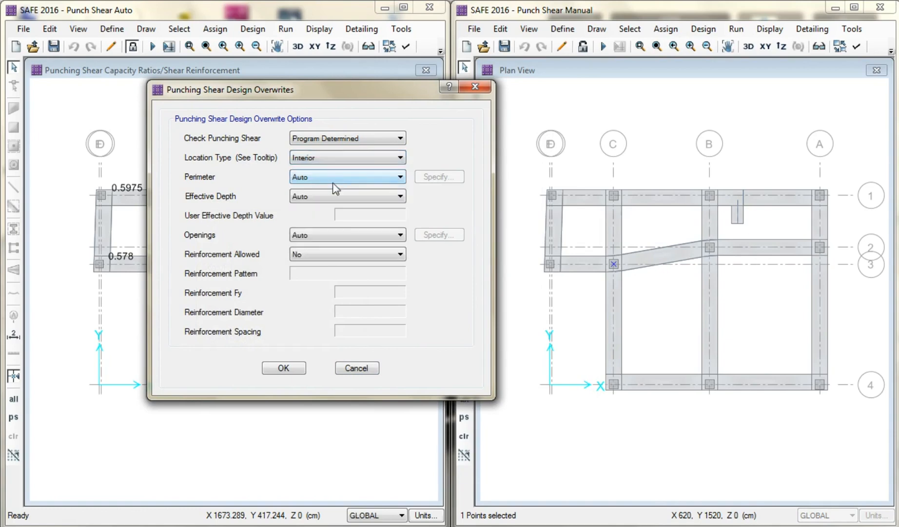
left_click(297, 366)
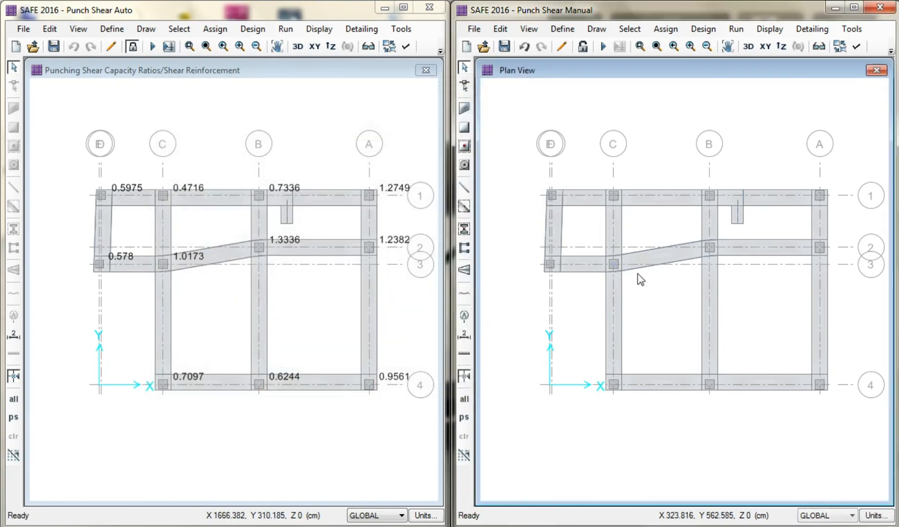
Step: Assign the Interior location type to the column at grid B-2 through its punching check overwrites
left_click(710, 247)
left_click(702, 29)
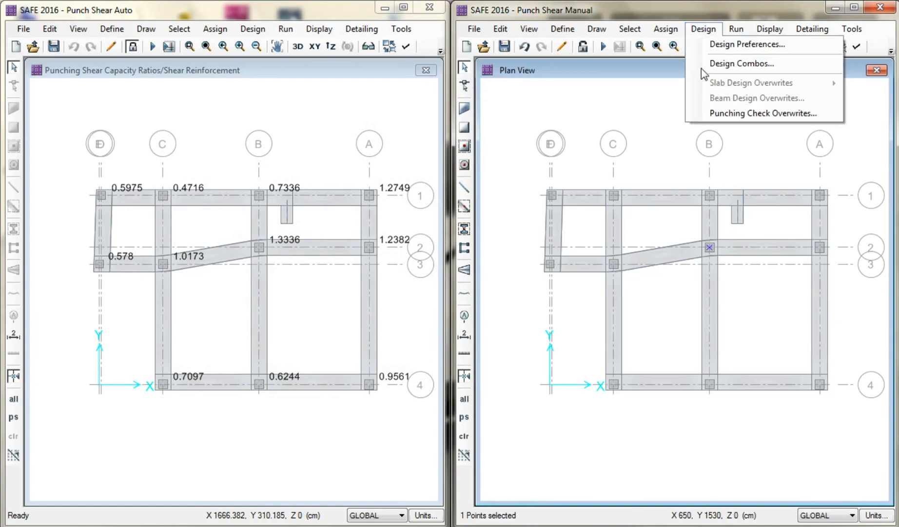
left_click(705, 115)
left_click_drag(488, 117, 344, 97)
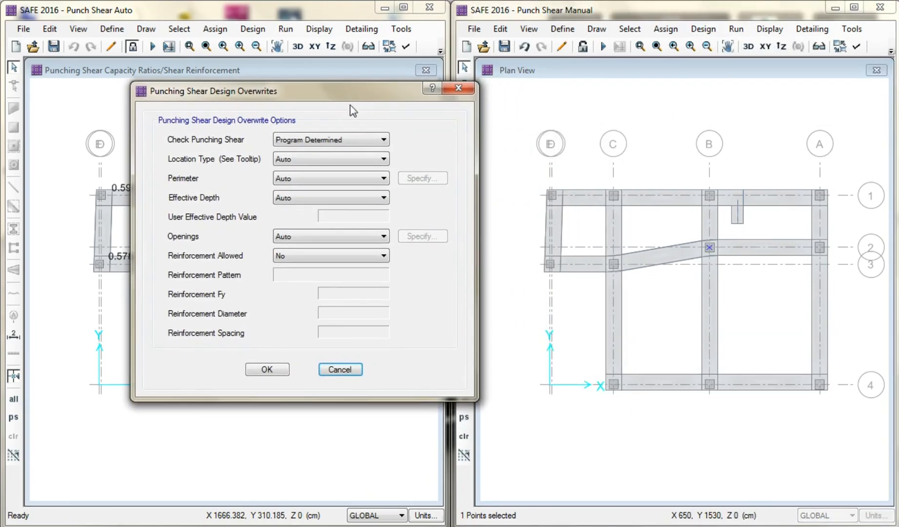
mouse_move(239, 164)
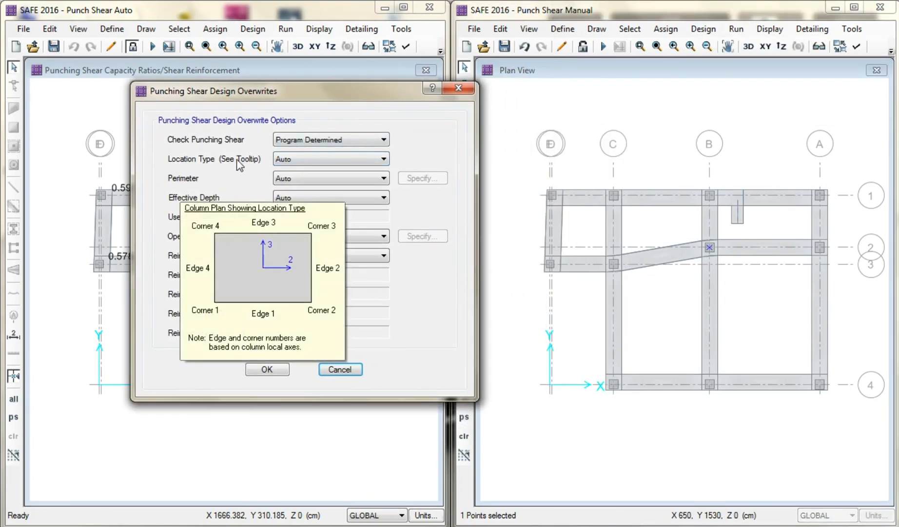
left_click(289, 159)
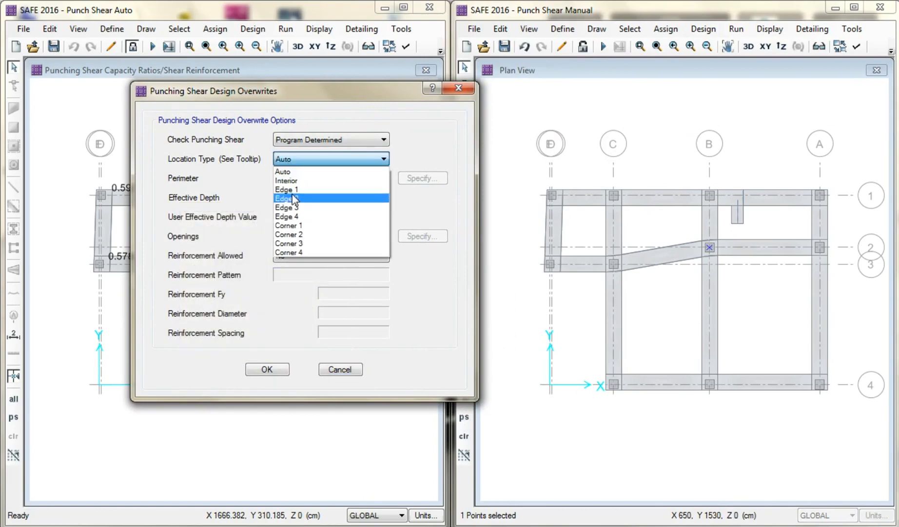
left_click(286, 181)
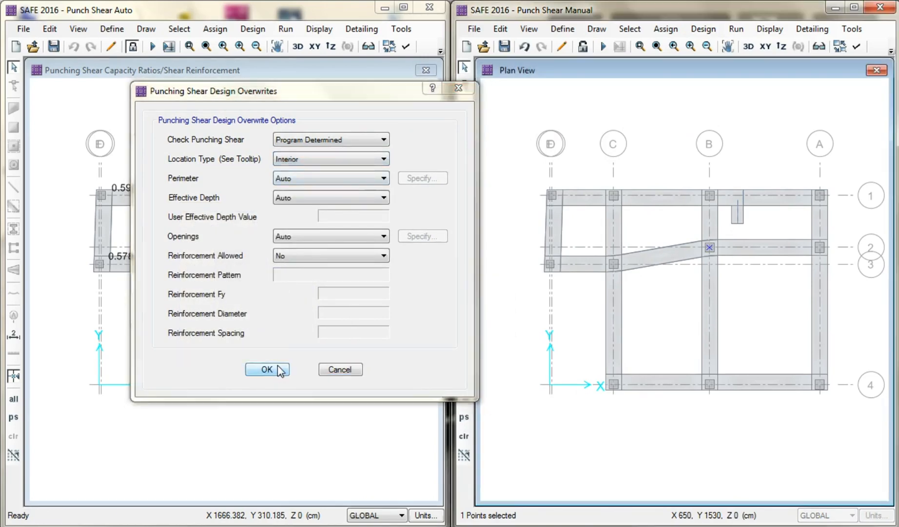
left_click(275, 369)
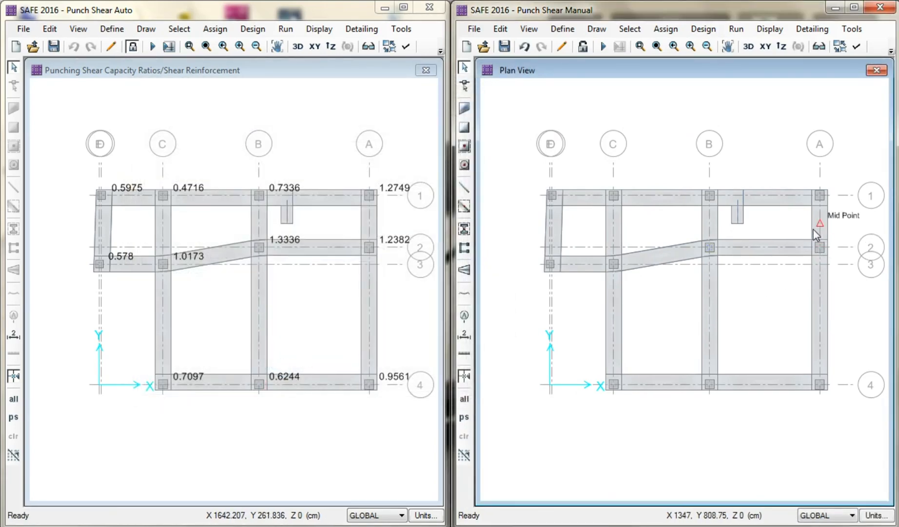
Step: Set the punching check location type of the column at grid A-2 to Edge 2
left_click(821, 249)
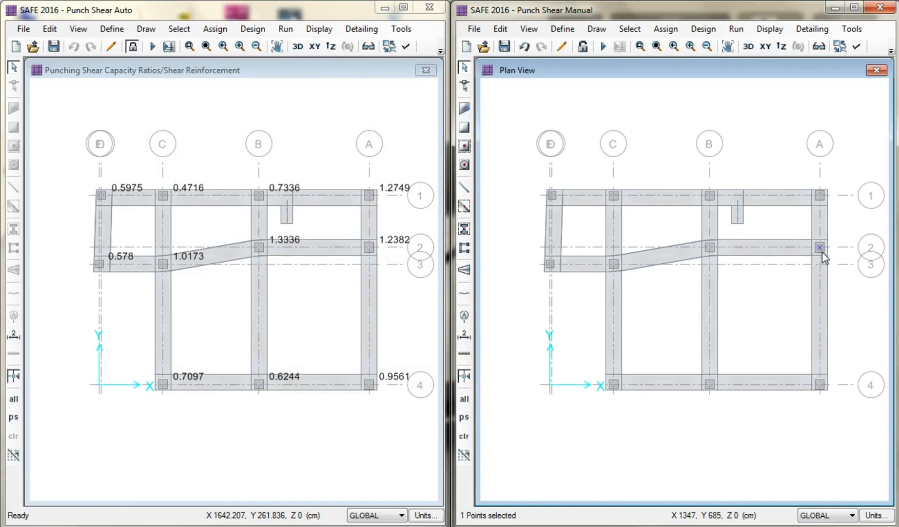
left_click(703, 28)
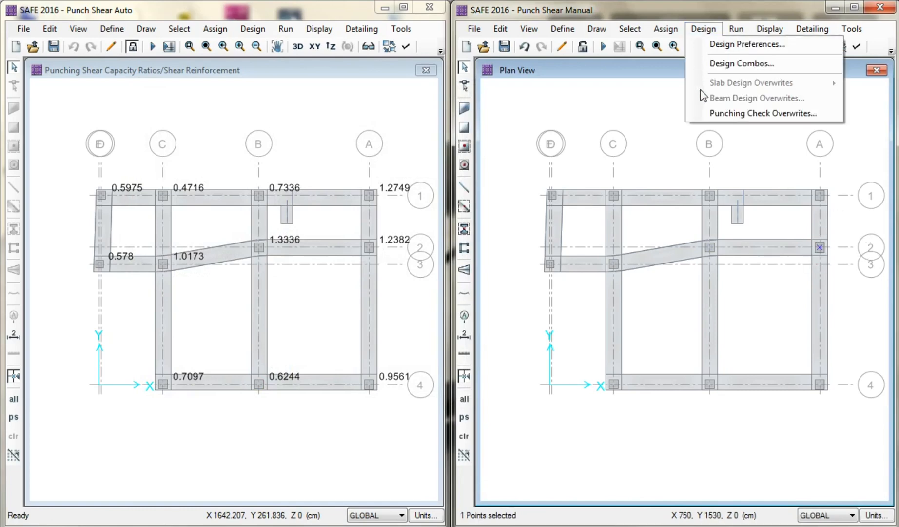
left_click(706, 116)
mouse_move(393, 190)
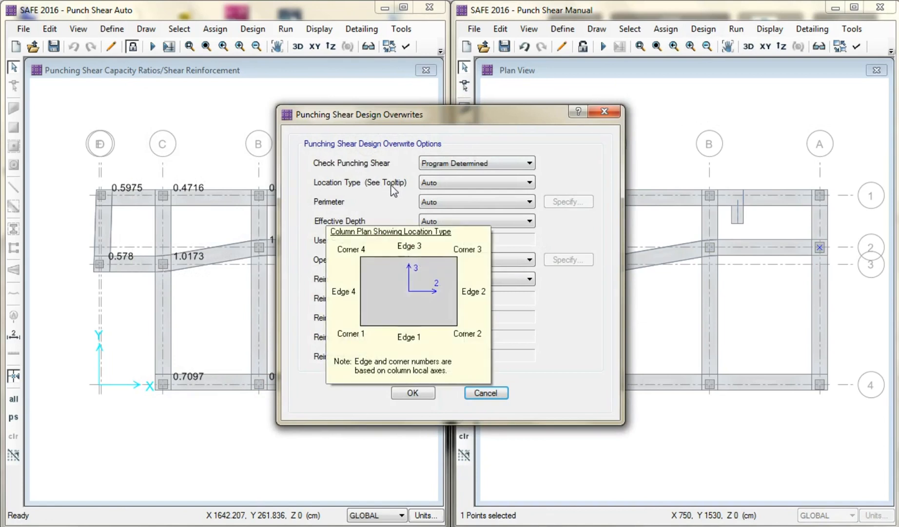
left_click(425, 182)
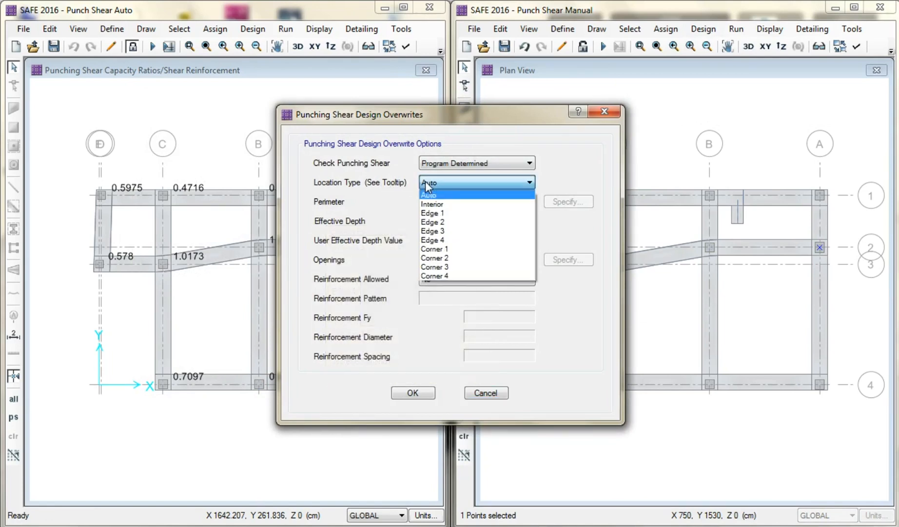
left_click(444, 222)
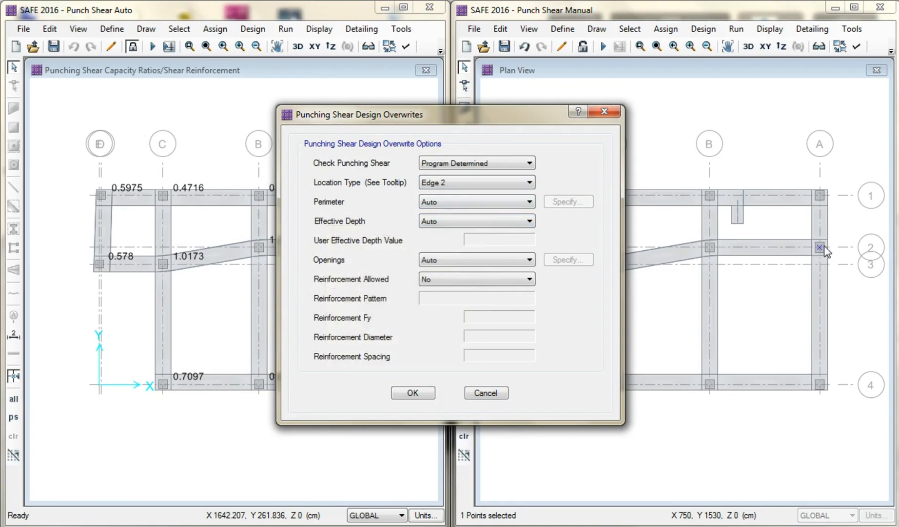
mouse_move(395, 181)
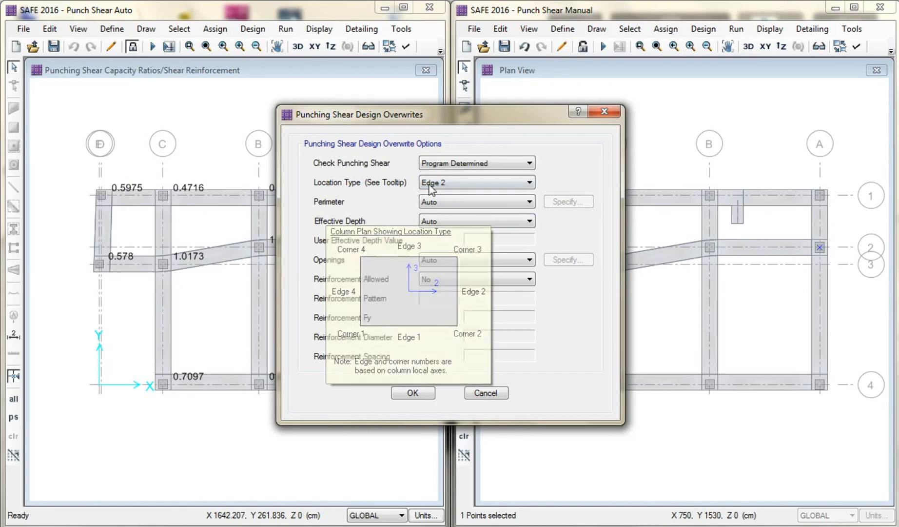
left_click(413, 393)
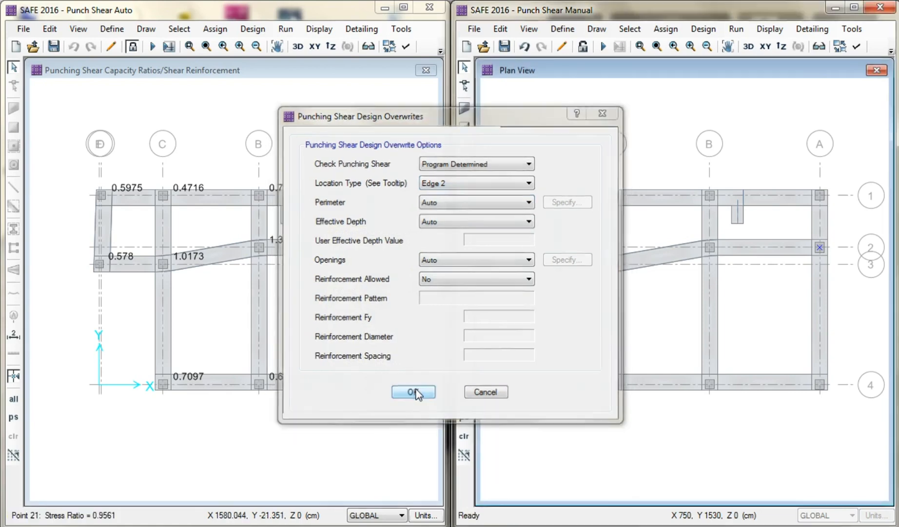
Step: Set the punching check location type of the column at grid A-1 in the Manual model to Corner 3
left_click(821, 195)
left_click(693, 31)
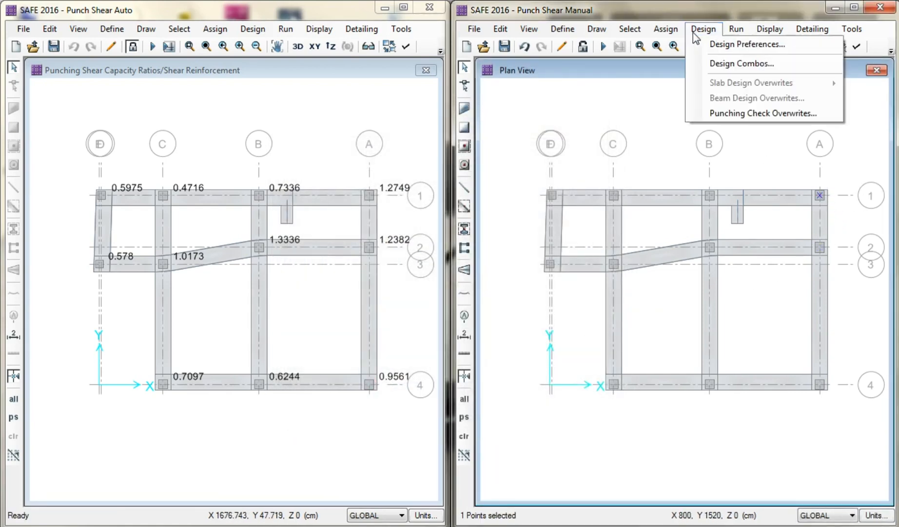
left_click(716, 113)
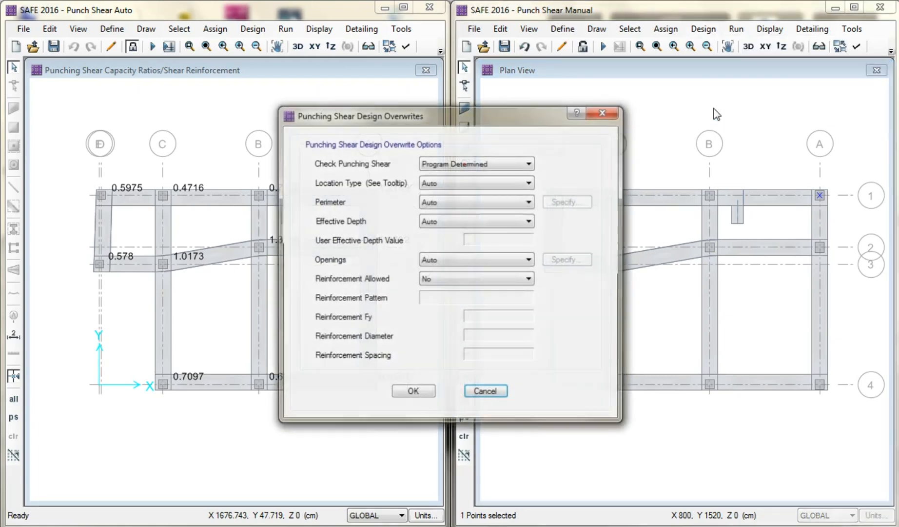
left_click_drag(526, 120, 373, 108)
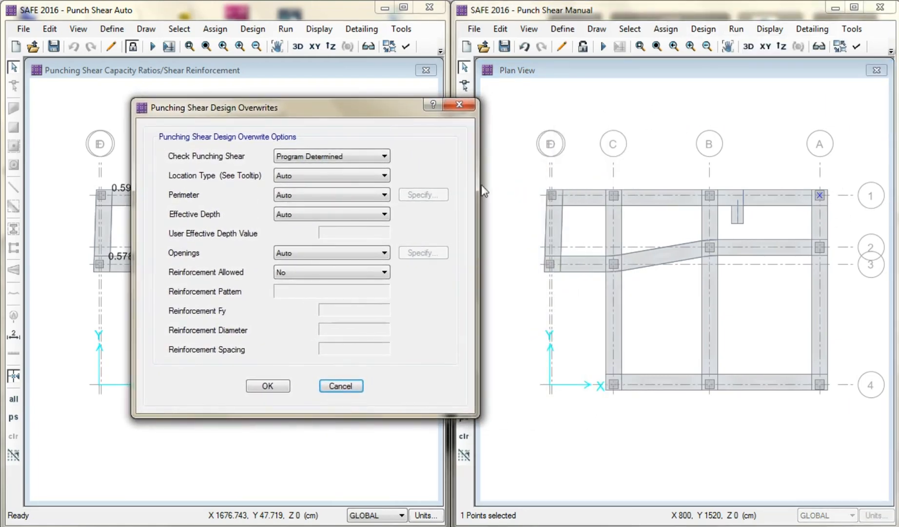
mouse_move(246, 182)
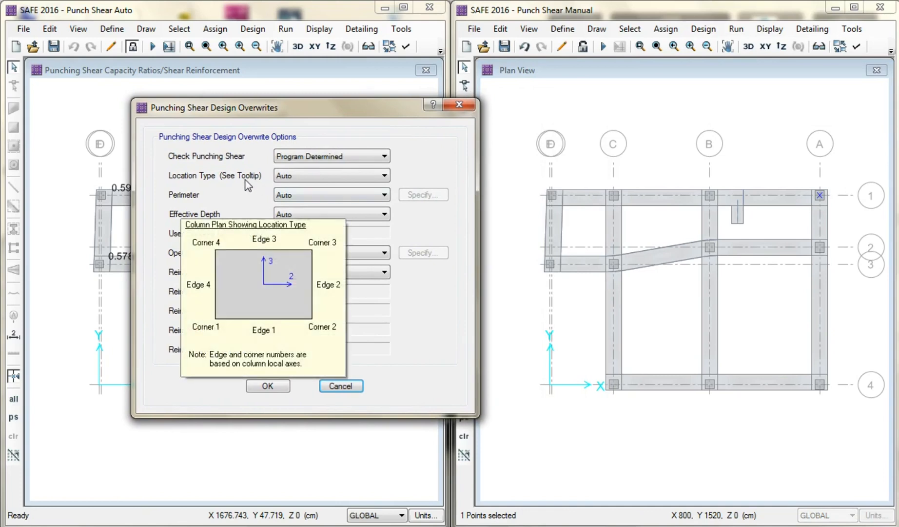
left_click(278, 176)
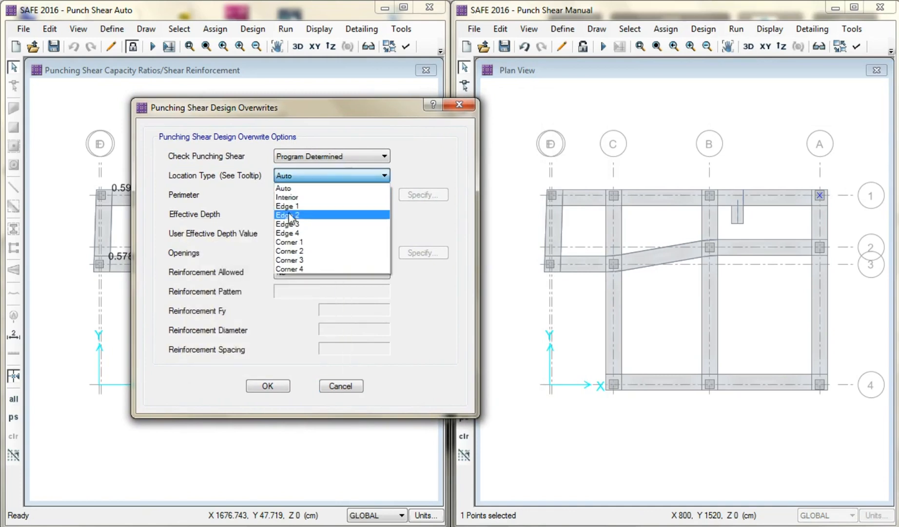
left_click(292, 260)
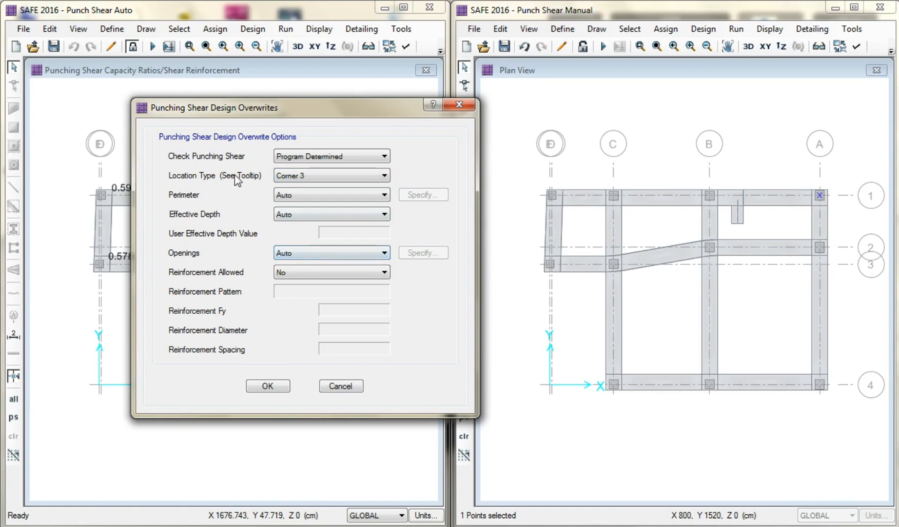
mouse_move(234, 174)
left_click(266, 386)
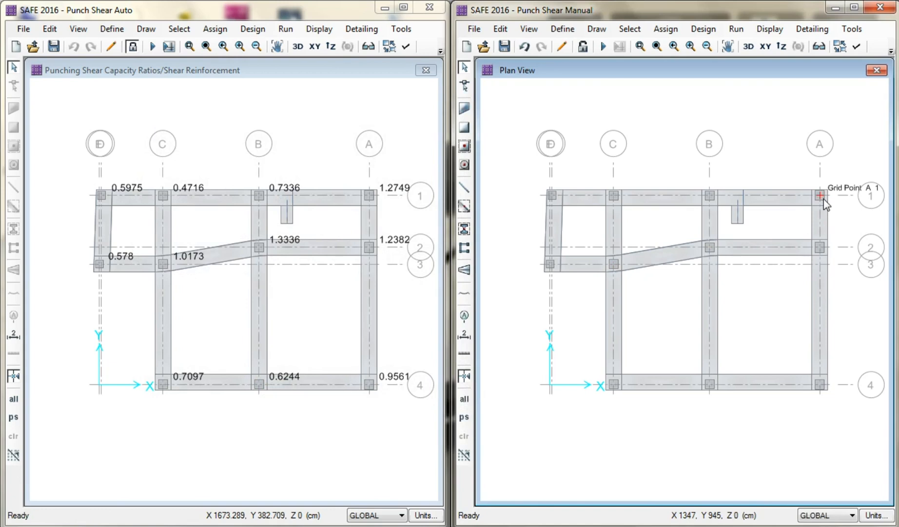
Step: Run the Manual model's analysis and design, and display its punching shear capacity ratios for comparison with the Auto model
left_click(603, 46)
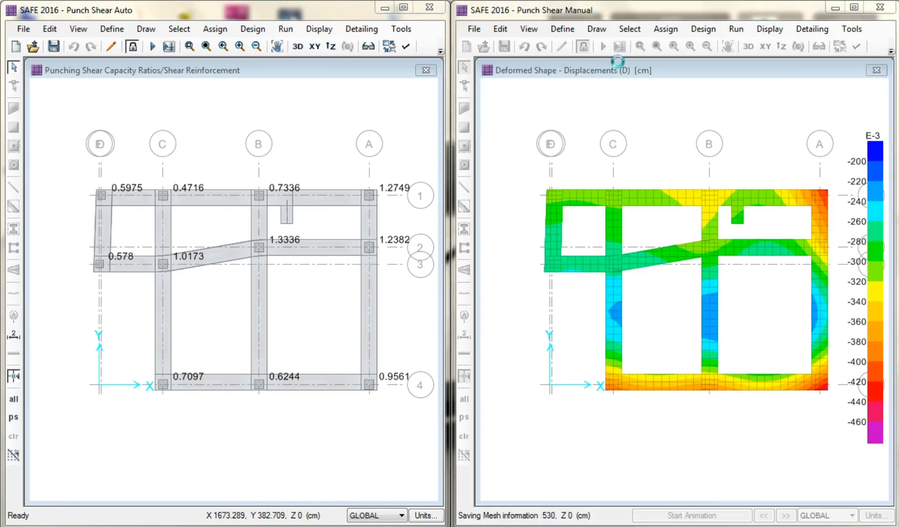
left_click(892, 50)
left_click(793, 84)
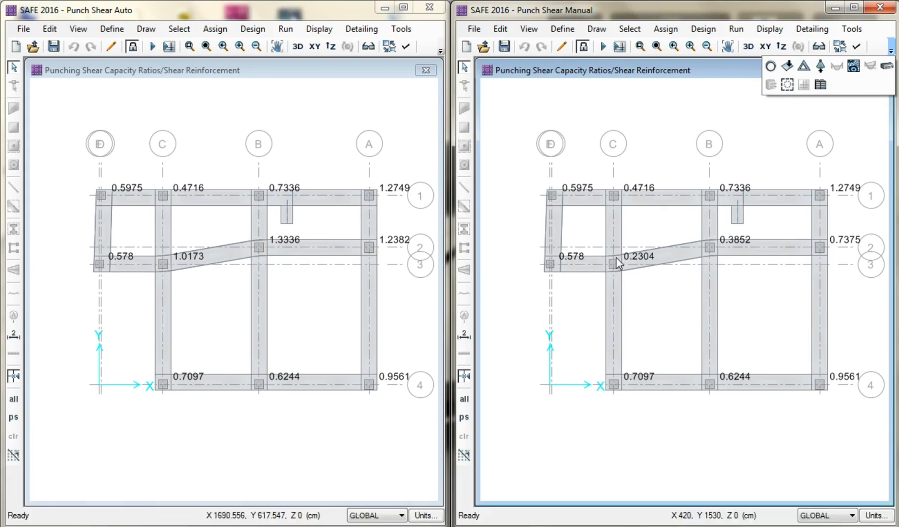
left_click(370, 247)
left_click(816, 195)
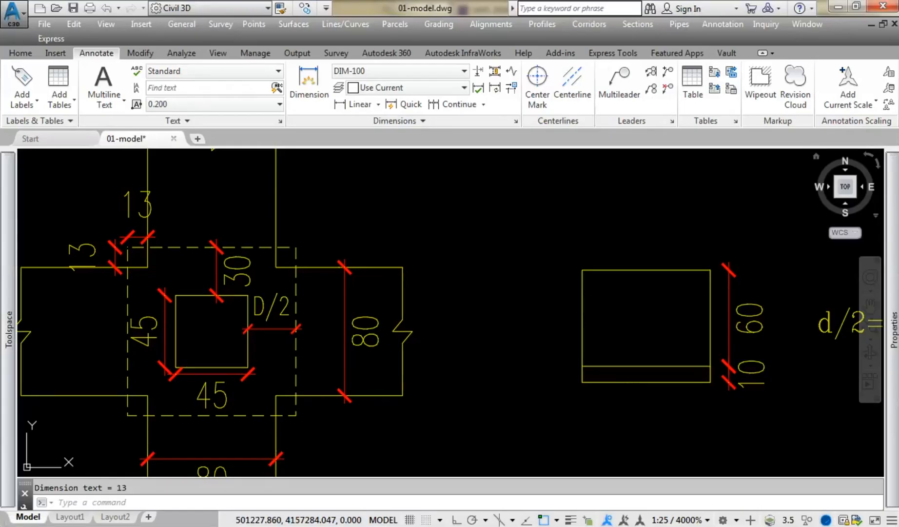
Step: Switch to Civil 3D and examine the drawn punching perimeter around the column, its foundation strip dimensions and the d/2 calculation
mouse_move(491, 252)
middle_mouse_down()
mouse_move(565, 234)
mouse_move(540, 244)
middle_mouse_up()
scroll(565, 234, "down", 1)
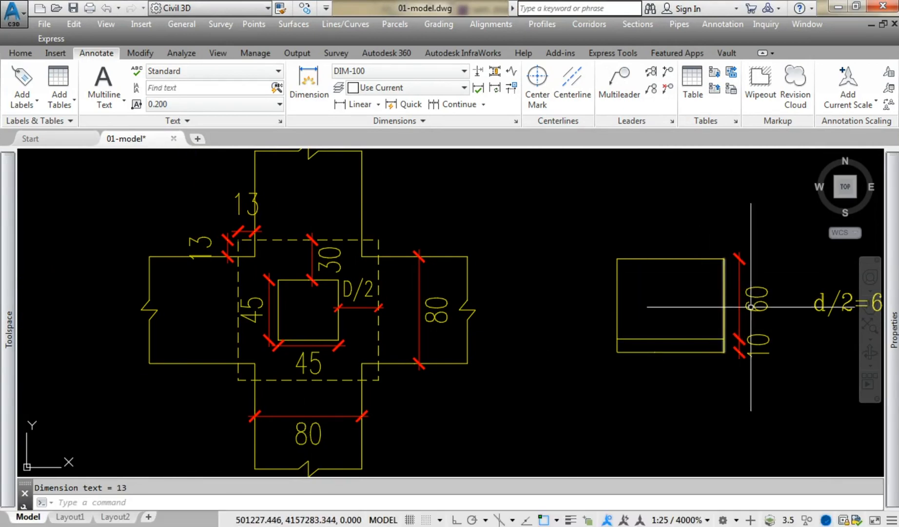
middle_click_drag(723, 303, 608, 308)
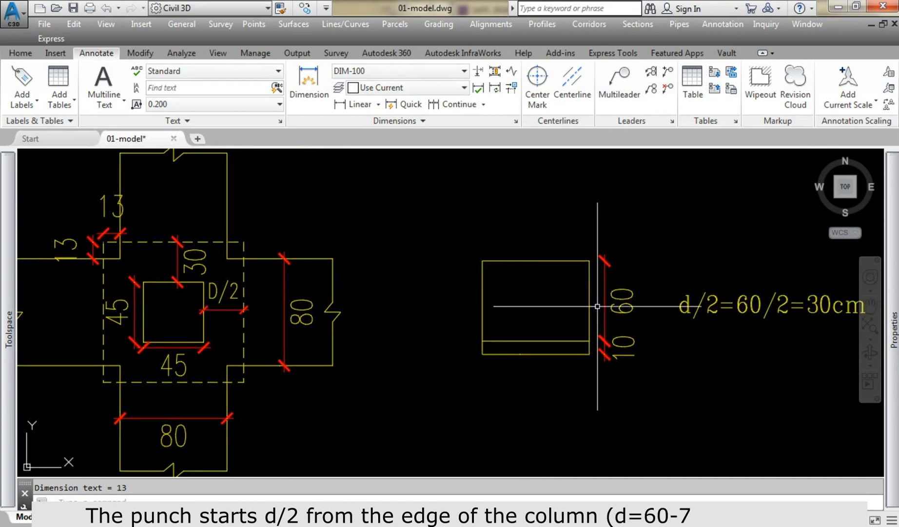
scroll(600, 313, "down", 2)
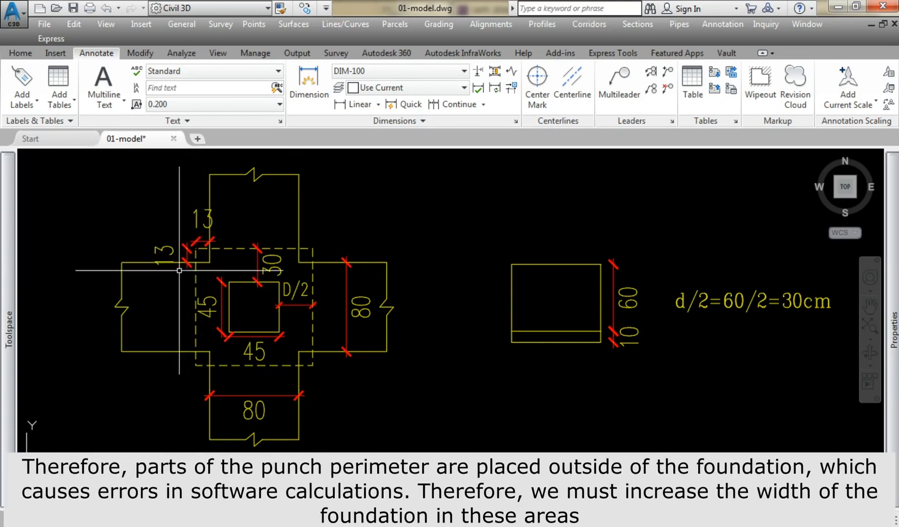
scroll(191, 246, "up", 4)
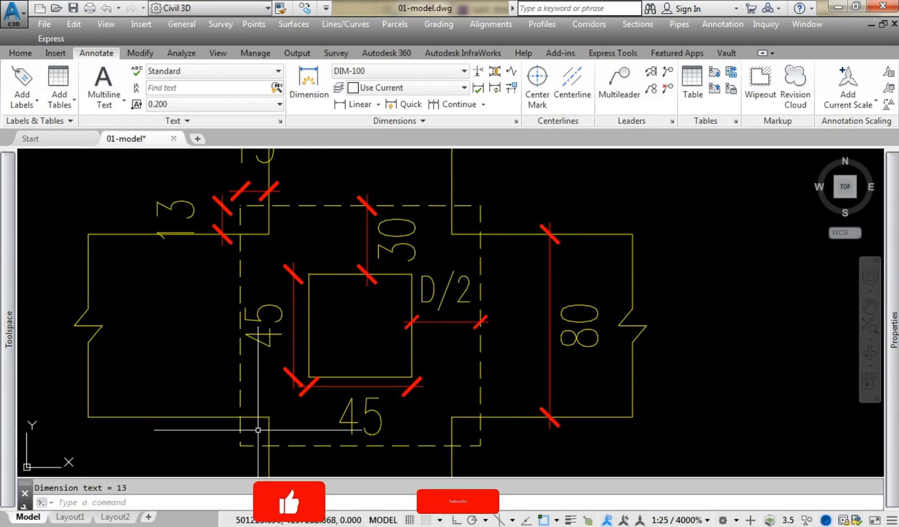
scroll(257, 430, "down", 1)
scroll(258, 431, "down", 2)
mouse_move(330, 388)
middle_mouse_down()
mouse_move(302, 339)
mouse_move(288, 338)
middle_mouse_up()
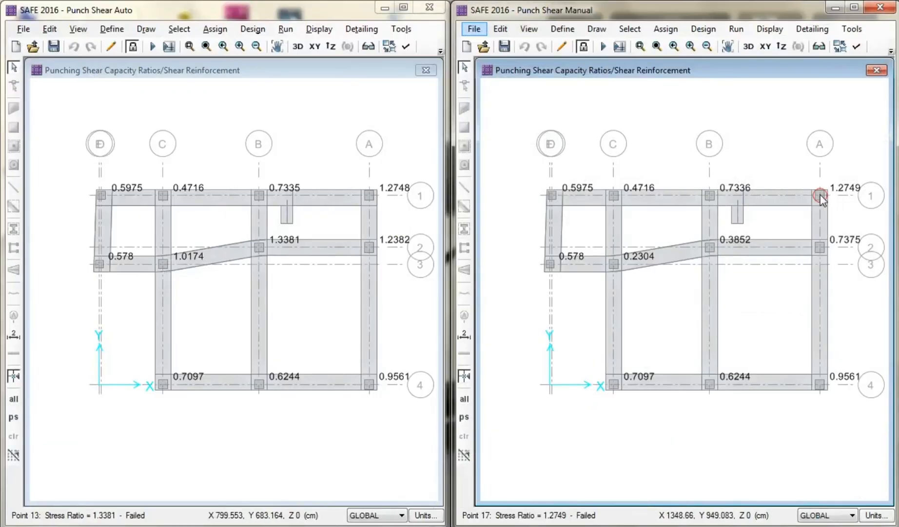
Step: Return to SAFE and unlock the Punch Shear Manual model, accepting deletion of its analysis and design results
left_click(582, 46)
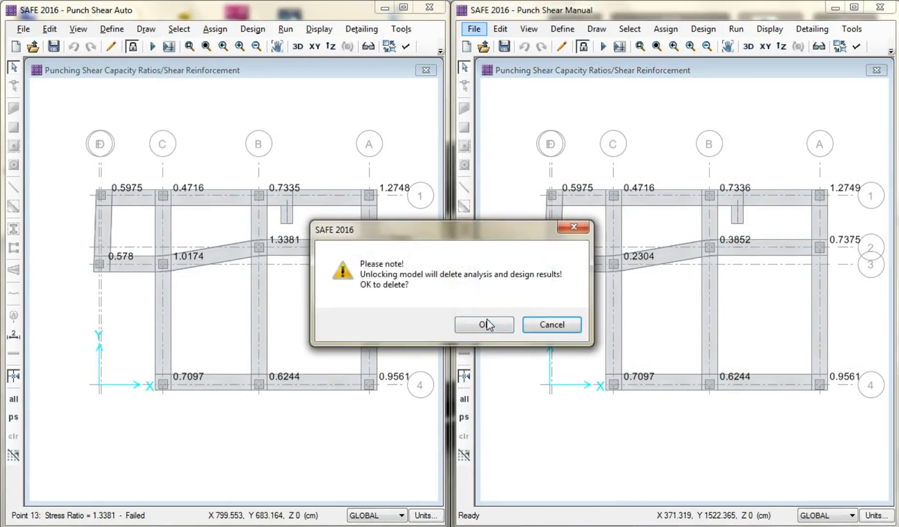
left_click(486, 324)
scroll(804, 203, "up", 5)
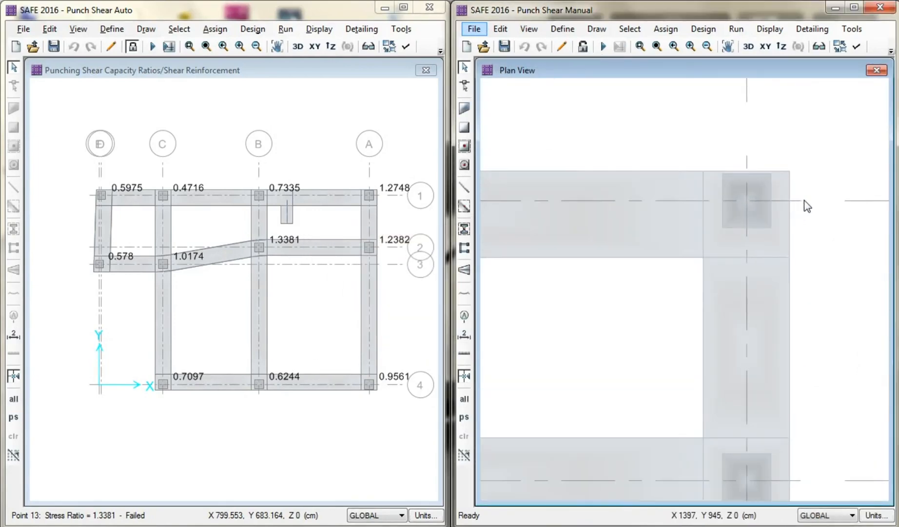
scroll(807, 205, "up", 1)
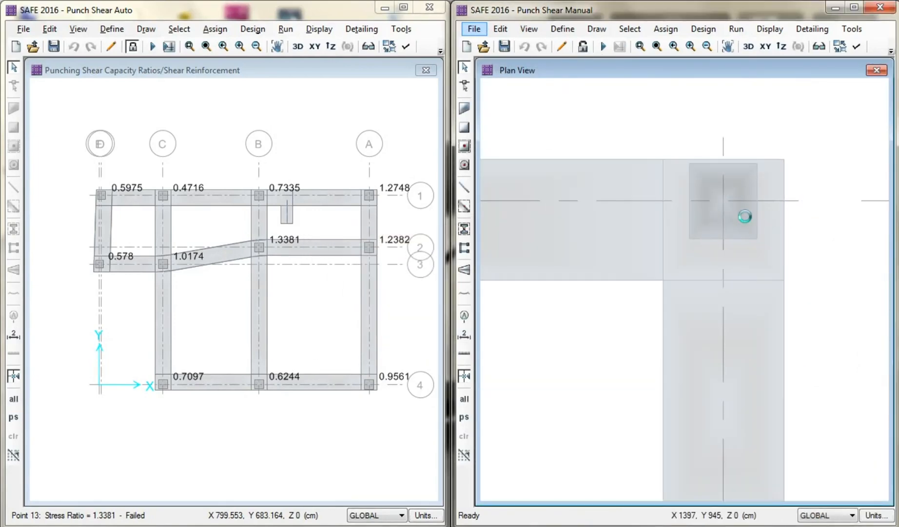
Step: Set the property for drawing beams and lines in the Manual model to NONE
left_click(464, 187)
left_click(337, 143)
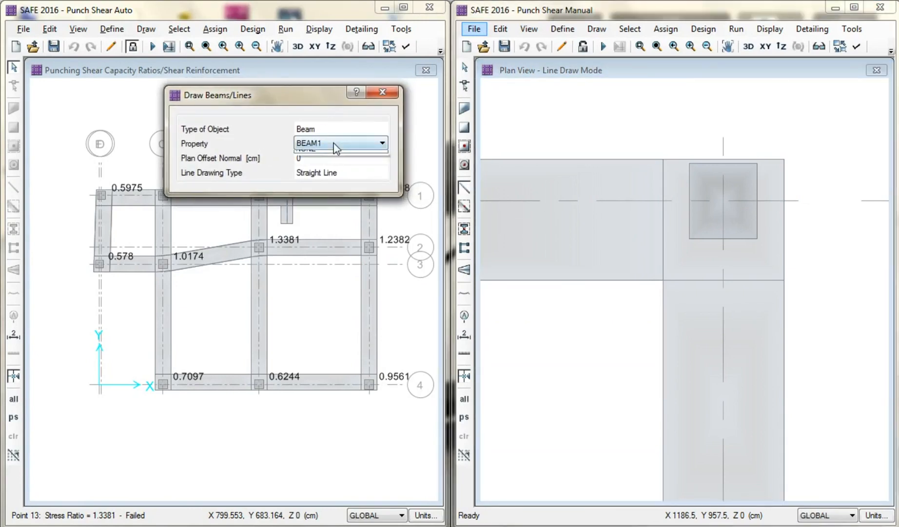
left_click(337, 144)
left_click(327, 161)
left_click_drag(319, 94, 310, 103)
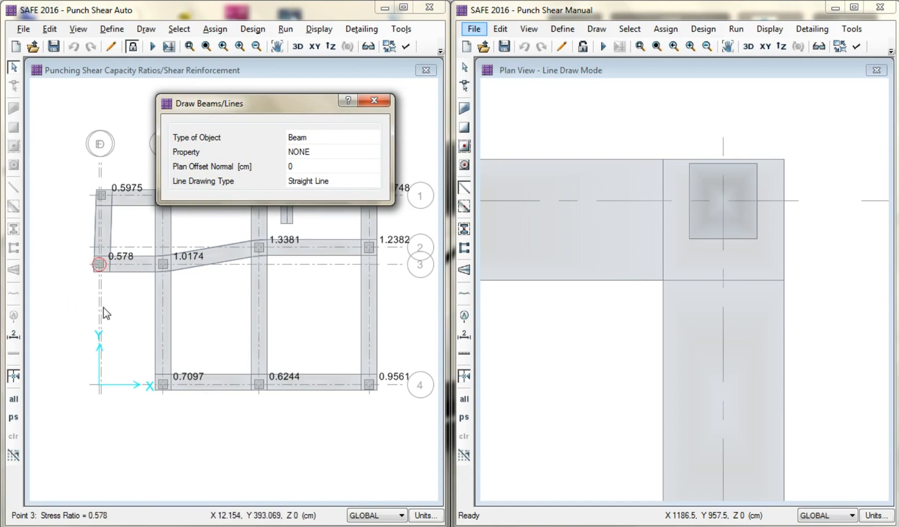
Step: Draw dimension lines for the height and width of the column at grid A-1
left_click(465, 336)
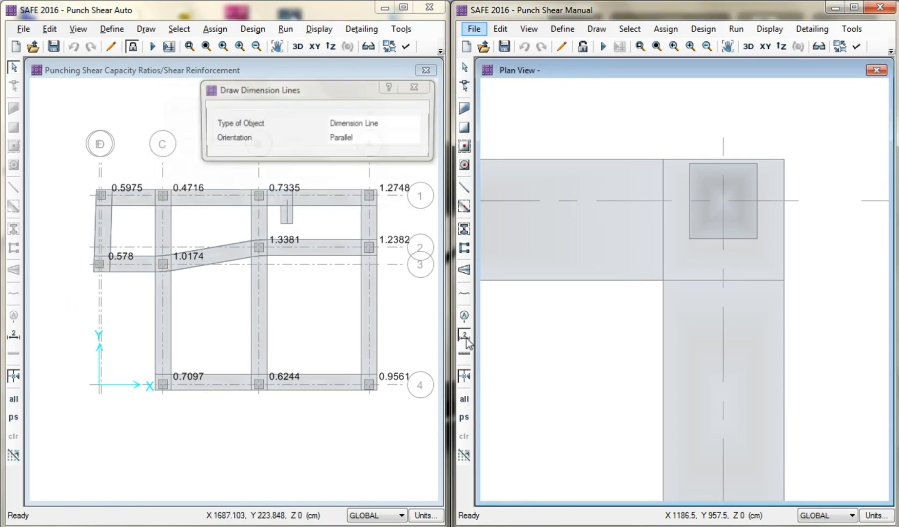
left_click(757, 239)
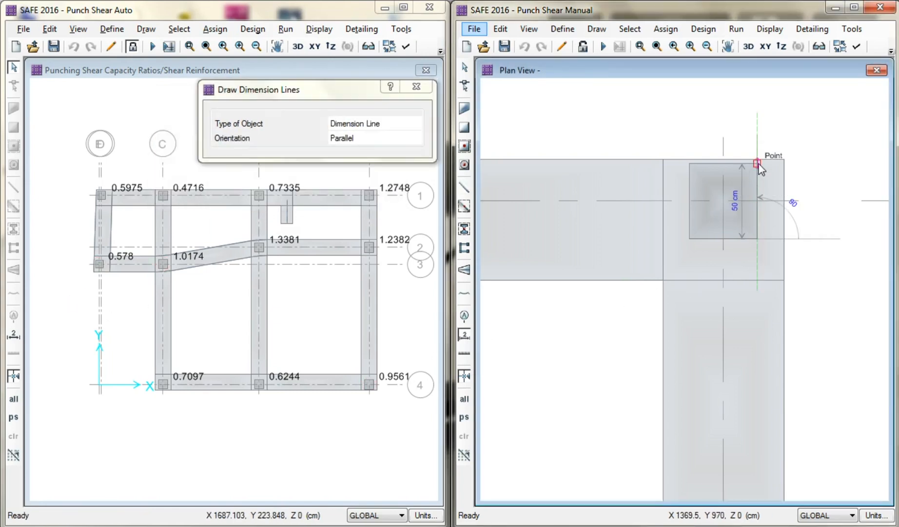
left_click(757, 164)
left_click(813, 186)
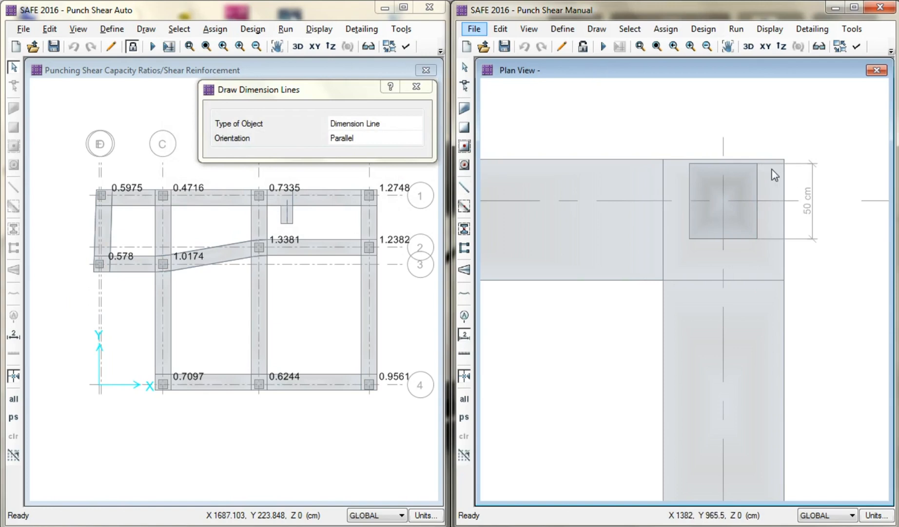
left_click(689, 163)
left_click(688, 125)
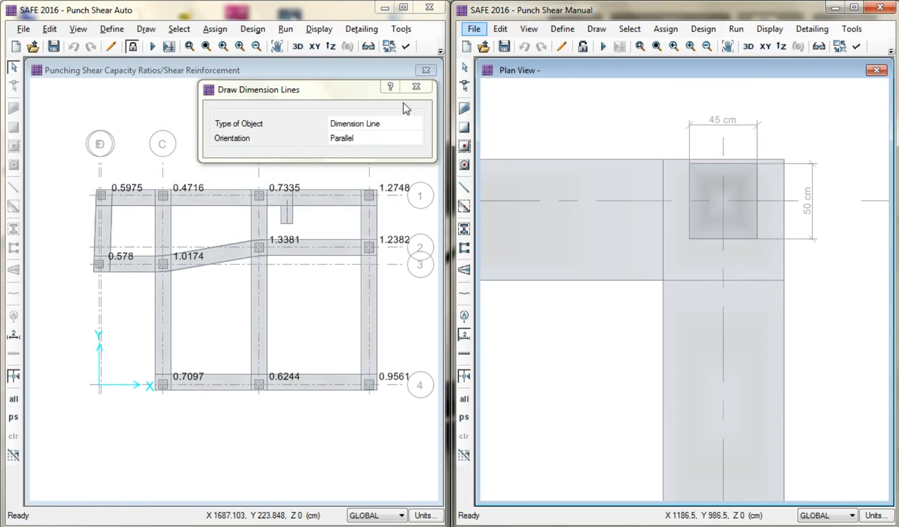
left_click(416, 86)
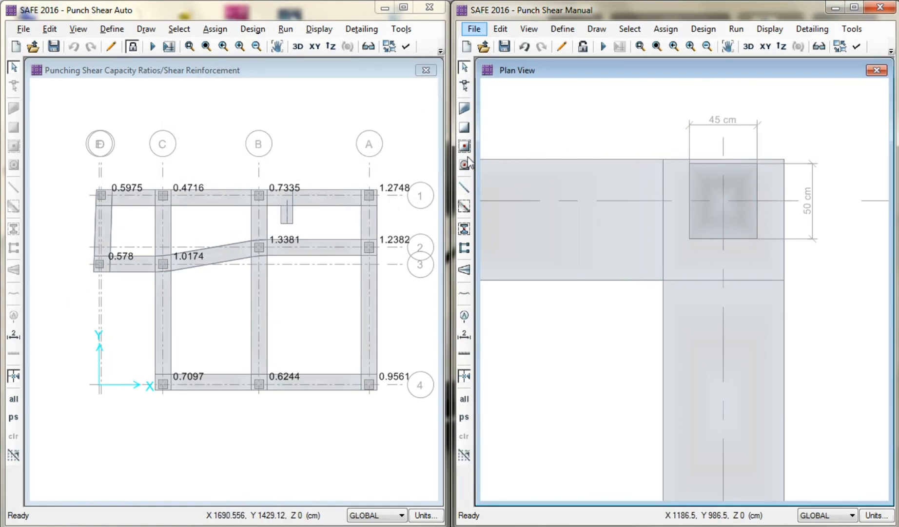
Step: Draw a vertical line with property NONE and a 52.5 cm plan offset from the strip's inner edge up to grid point A-1
left_click(465, 188)
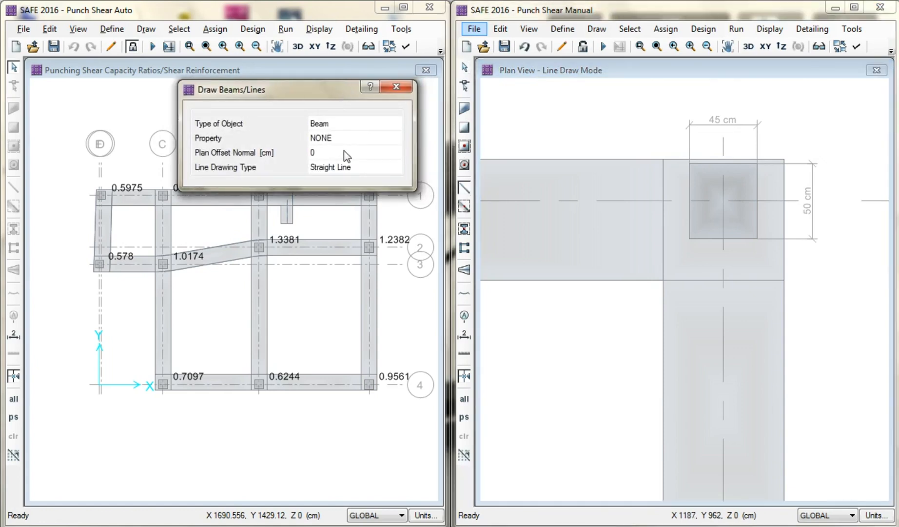
left_click(344, 152)
type("45/2")
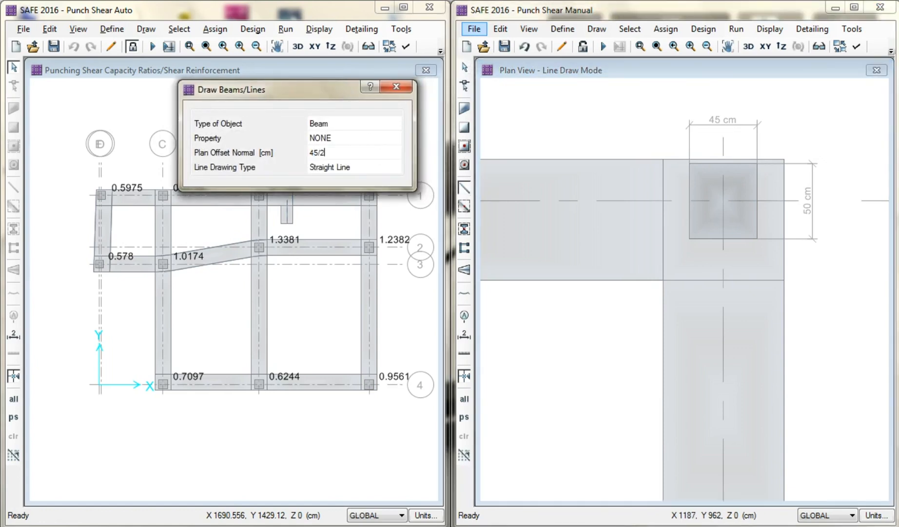
key("Tab")
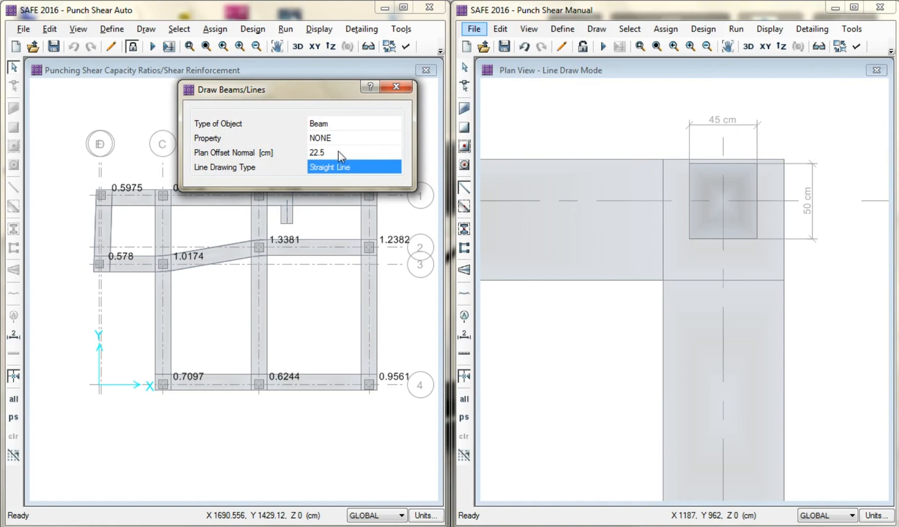
left_click(352, 152)
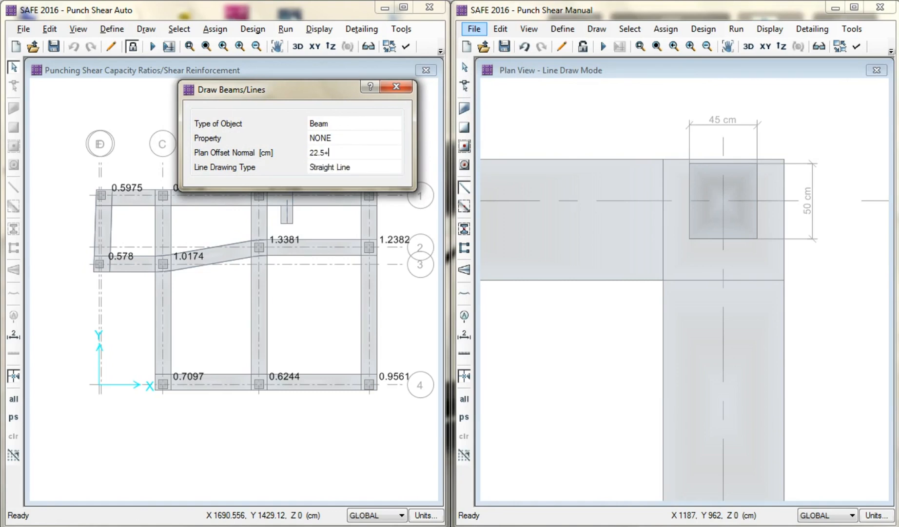
key("Tab")
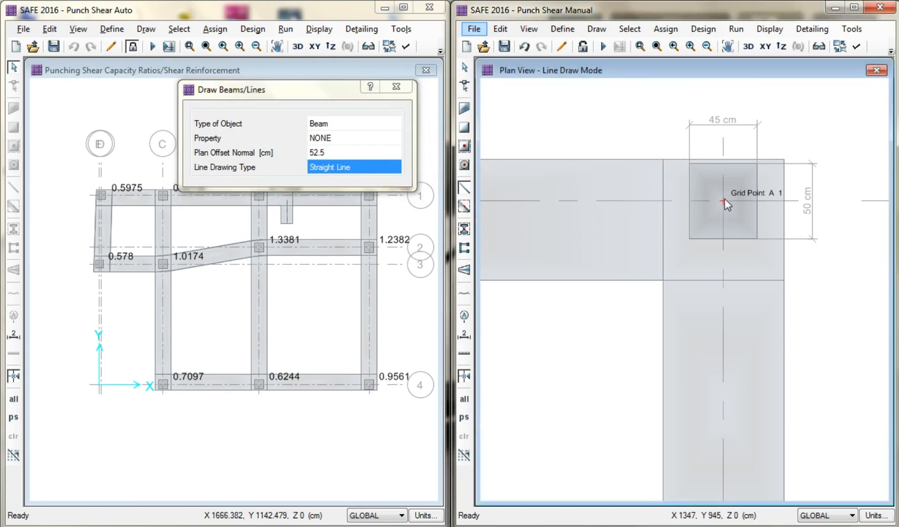
left_click(724, 199)
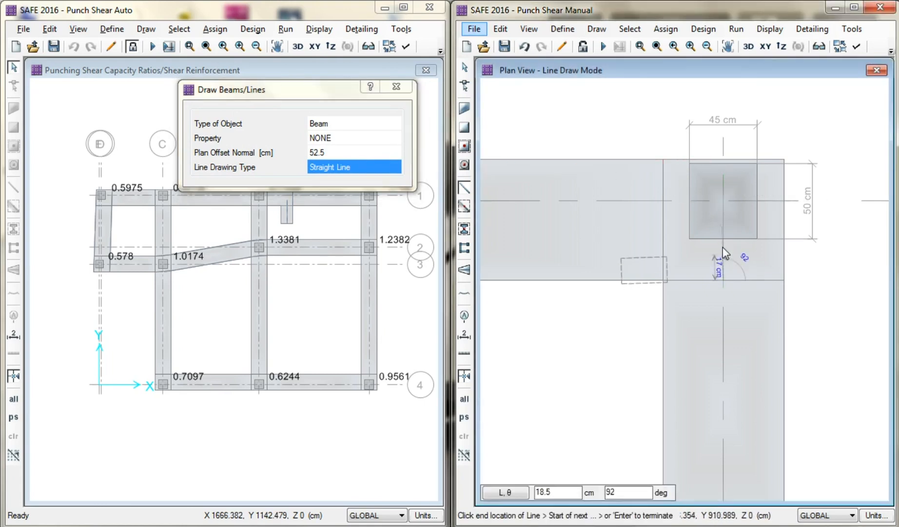
left_click(723, 203)
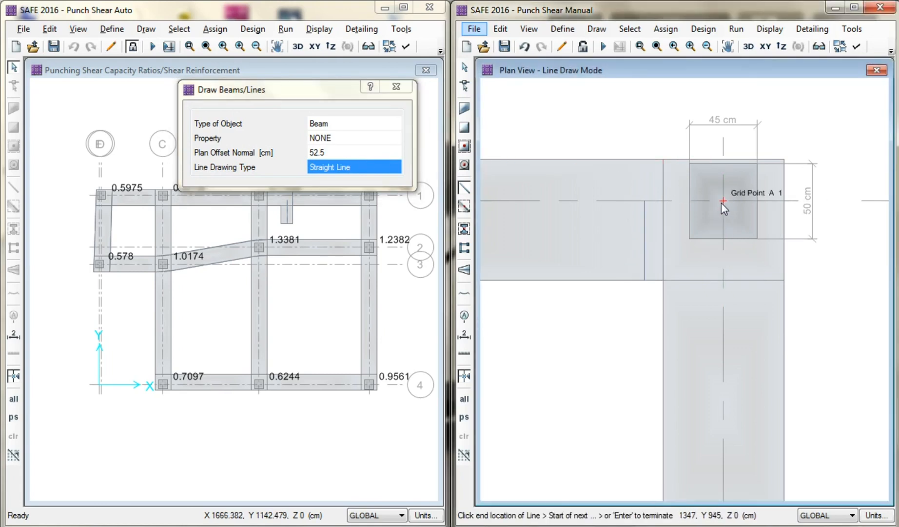
Step: Draw a horizontal line below the column, between the vertical guide line and grid point A-1, with a 55 cm plan offset
left_click(345, 154)
type("50/")
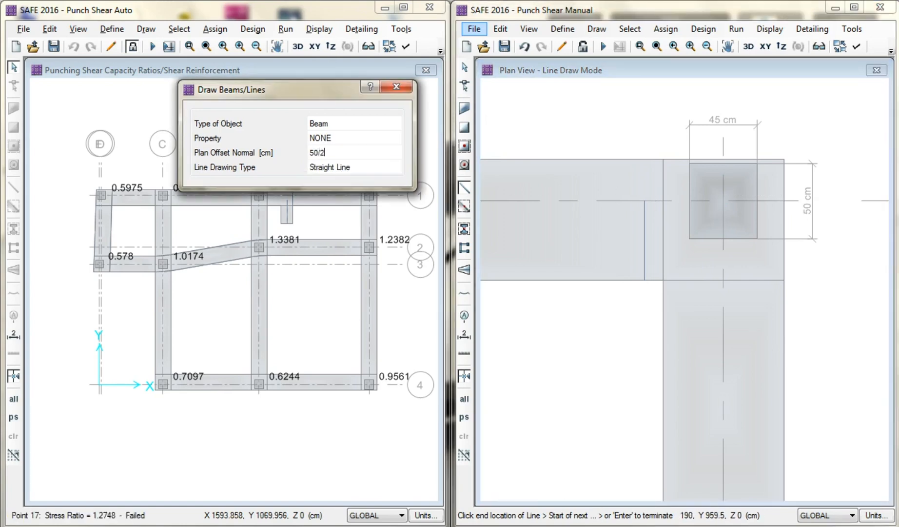
key("Tab")
left_click(333, 154)
left_click(330, 154)
type("+30")
key("Tab")
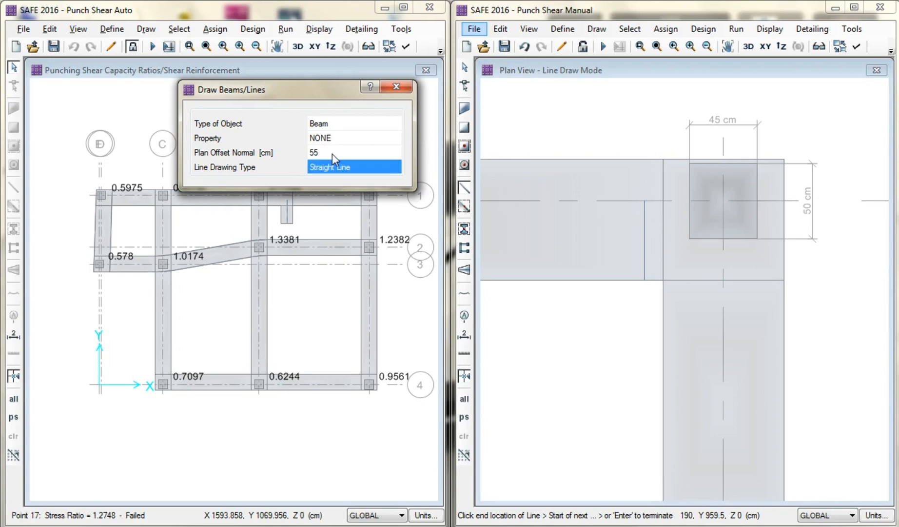
left_click(723, 202)
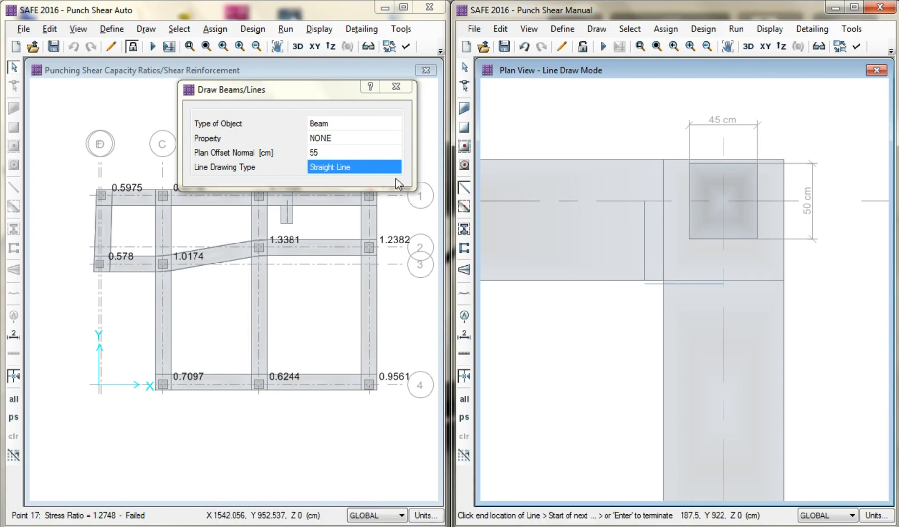
Step: Draw a vertical and a horizontal guide line with a 30 cm plan offset from the strip edges at the inner corner near column A-1
left_click(336, 152)
type("30")
key("Tab")
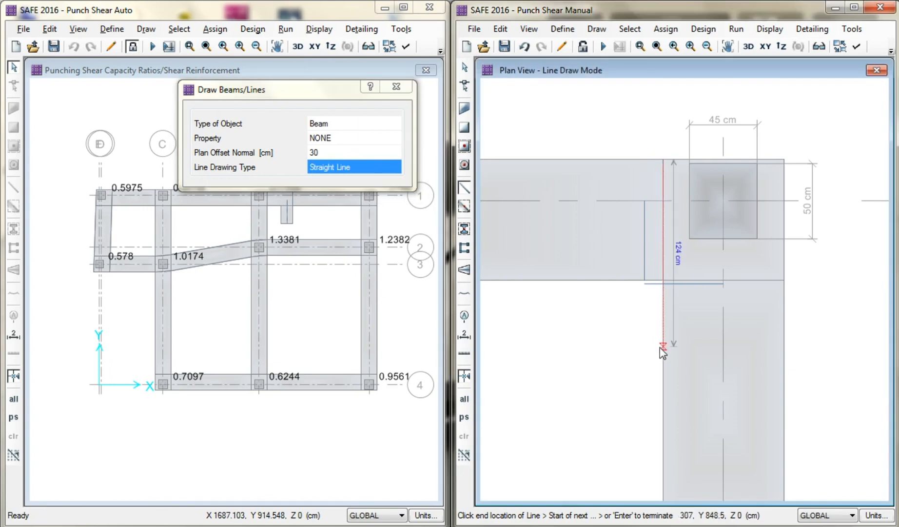
left_click(662, 347)
left_click(665, 280)
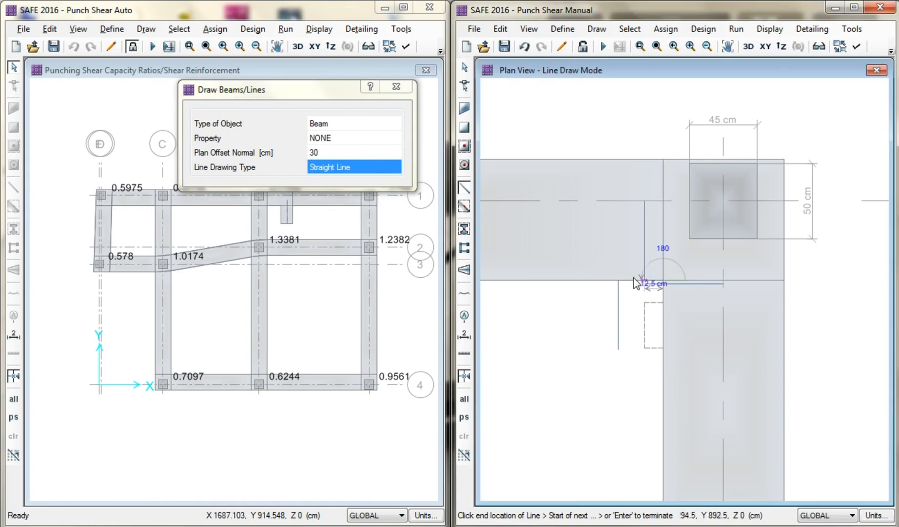
key("Escape")
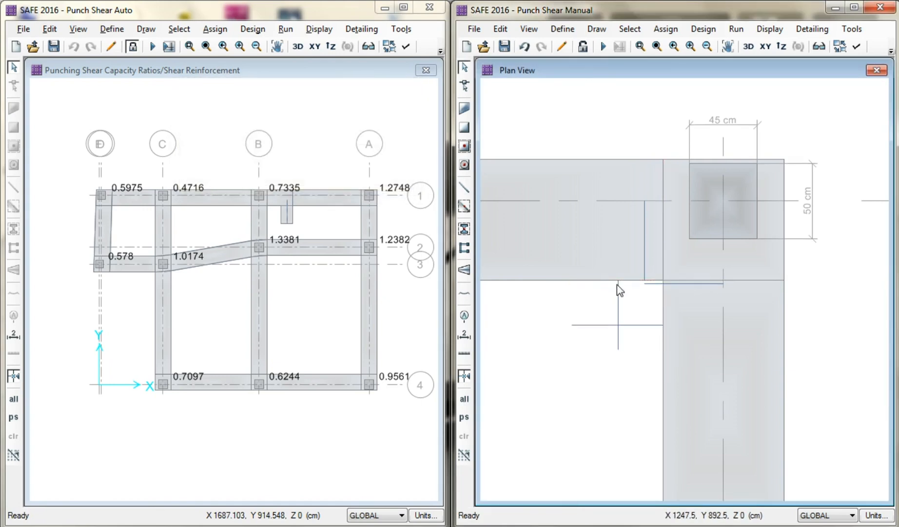
Step: Delete the earlier horizontal and vertical guide lines closest to column A-1
middle_click_drag(649, 295, 638, 299)
scroll(639, 299, "up", 1)
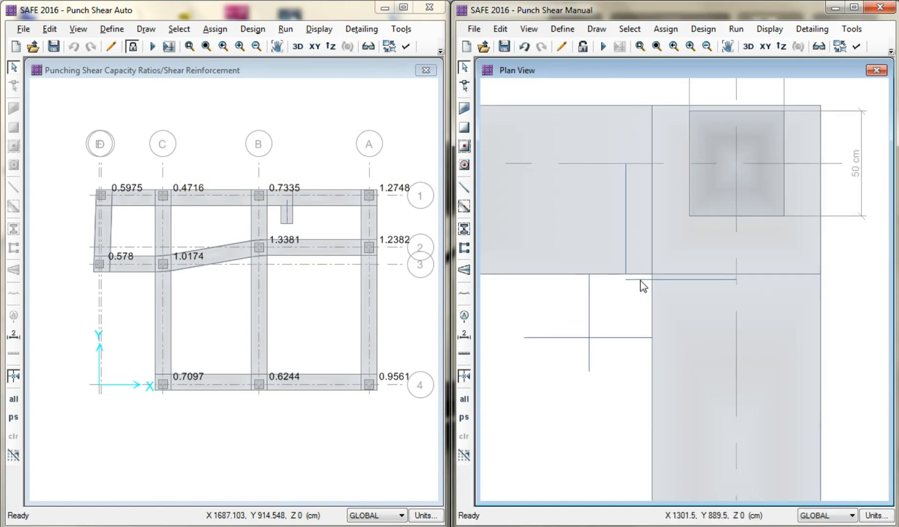
left_click(640, 280)
key("Delete")
left_click(626, 264)
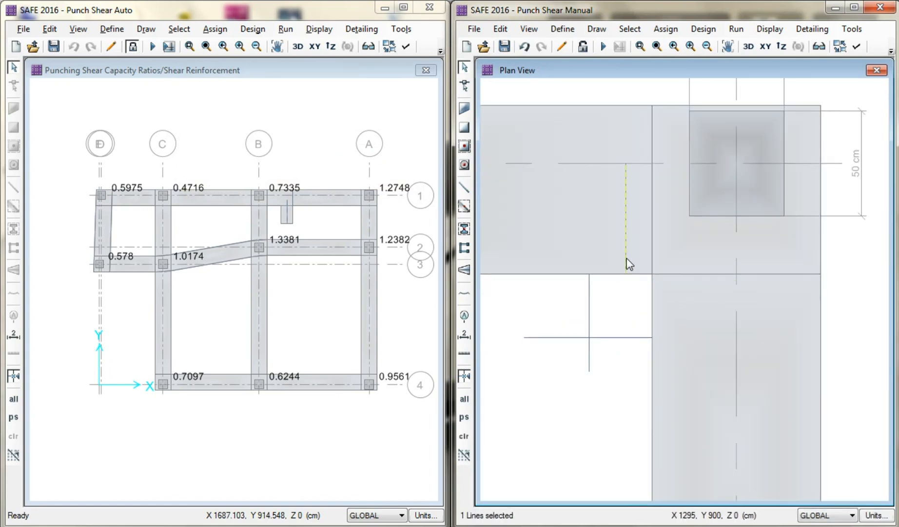
Step: Draw a rectangular slab with property F60 between the guide lines' crossing point and the inner corner of the two strips
left_click(465, 129)
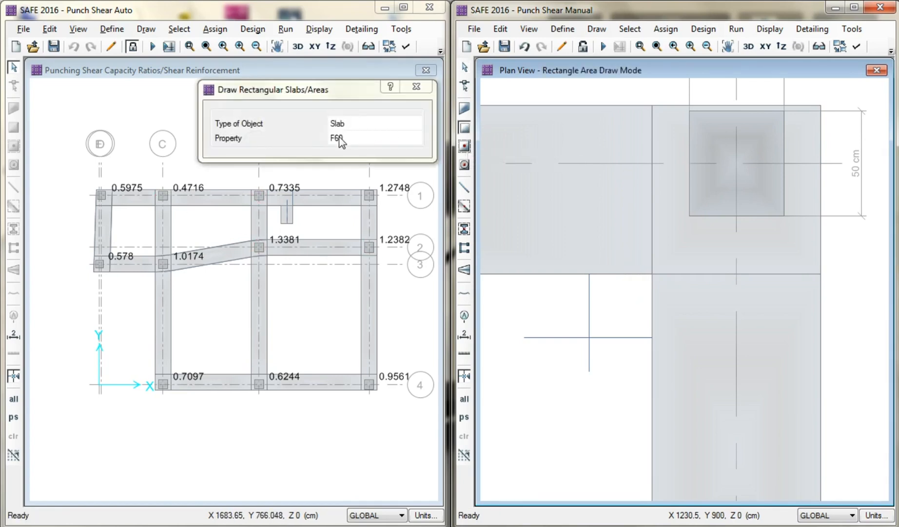
left_click(340, 139)
left_click_drag(589, 337, 651, 274)
key("Escape")
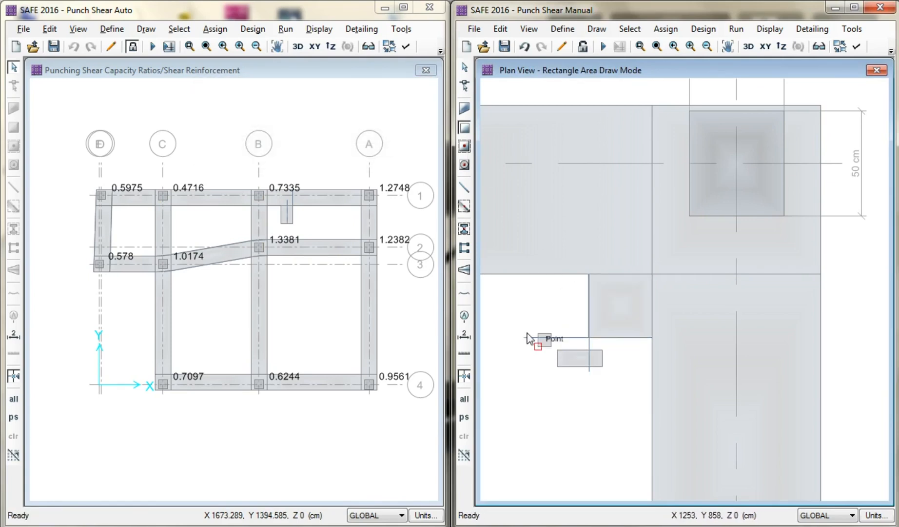
Step: Delete the two guide lines and the stray small slabs beside the new corner slab
left_click(464, 69)
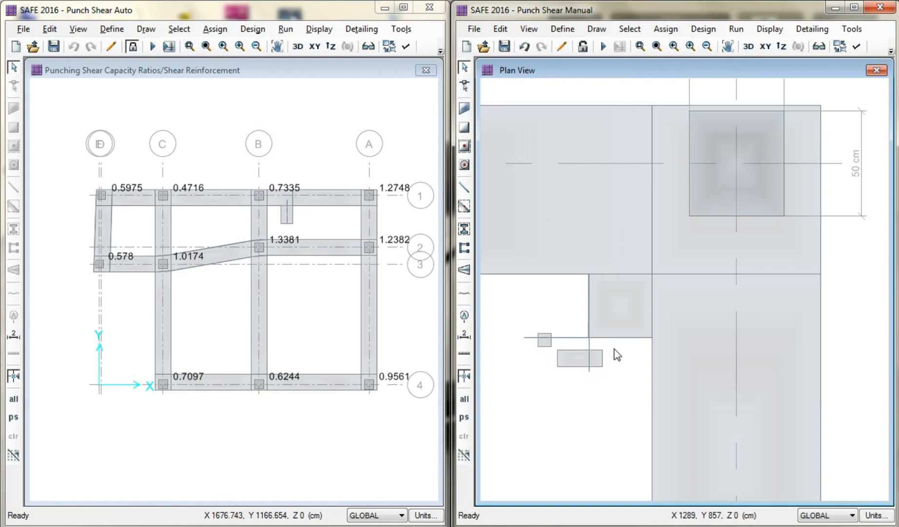
left_click_drag(617, 355, 566, 352)
key("Delete")
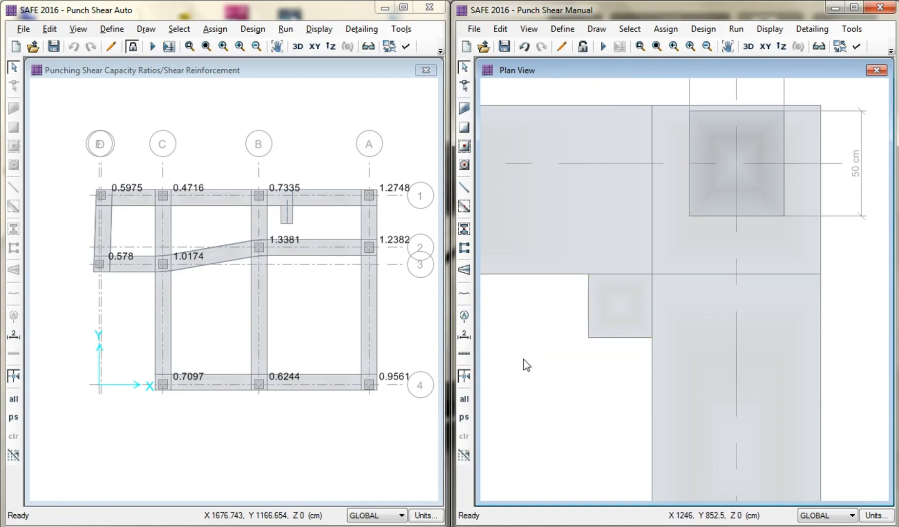
Step: Assign the Ks=1.8 soil property to the new corner slab and return to the full plan without assignment labels
left_click(632, 306)
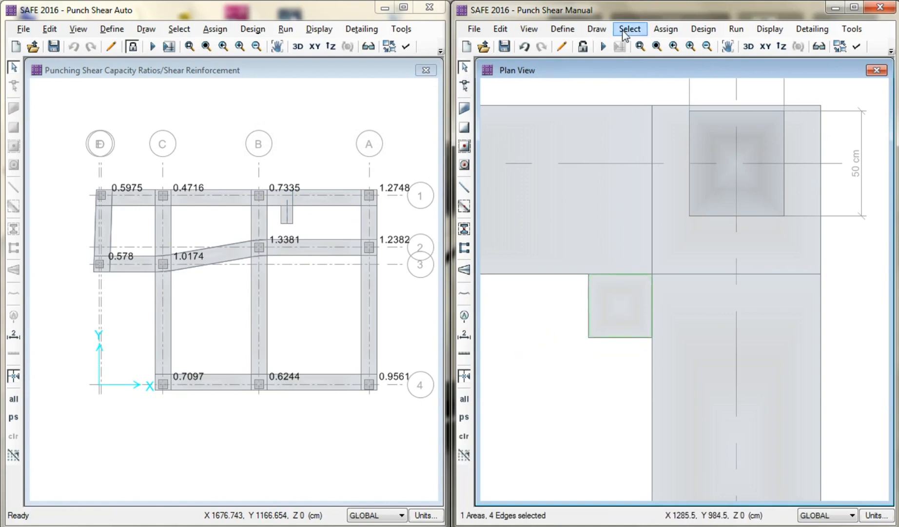
left_click(662, 30)
mouse_move(700, 143)
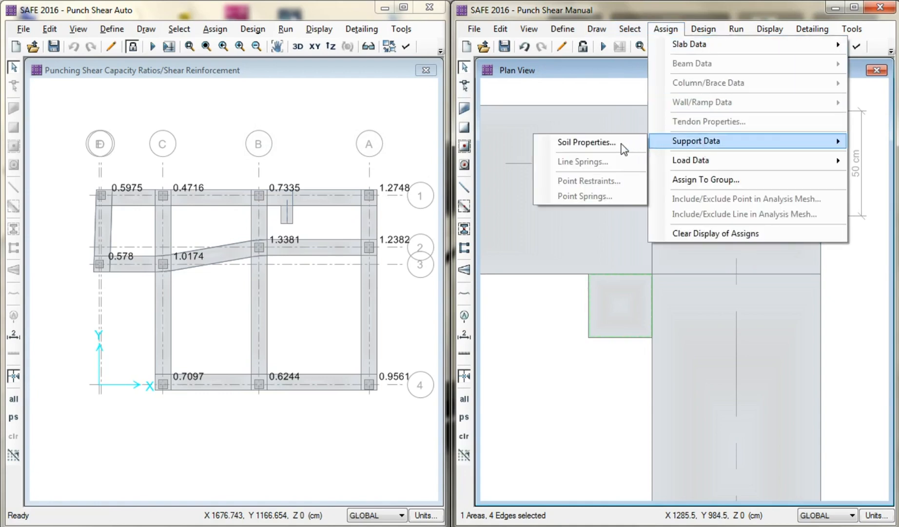
left_click(623, 144)
left_click(519, 311)
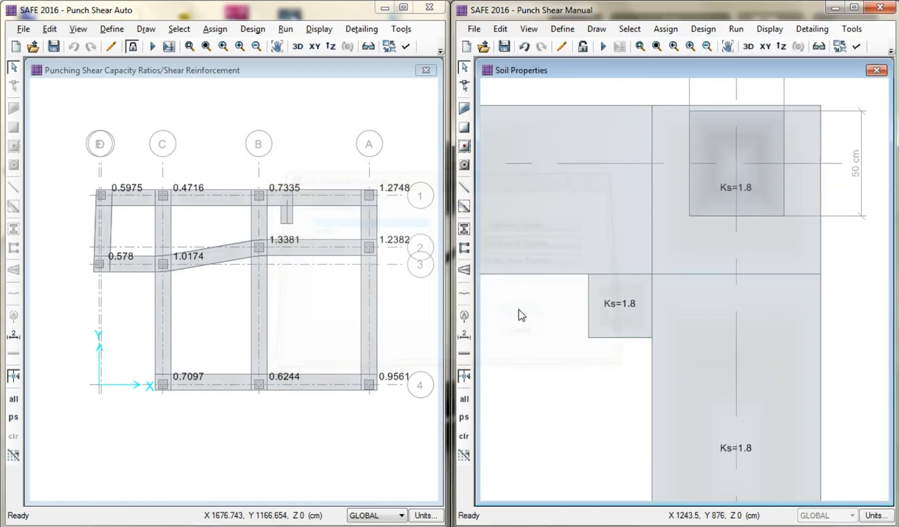
left_click(657, 47)
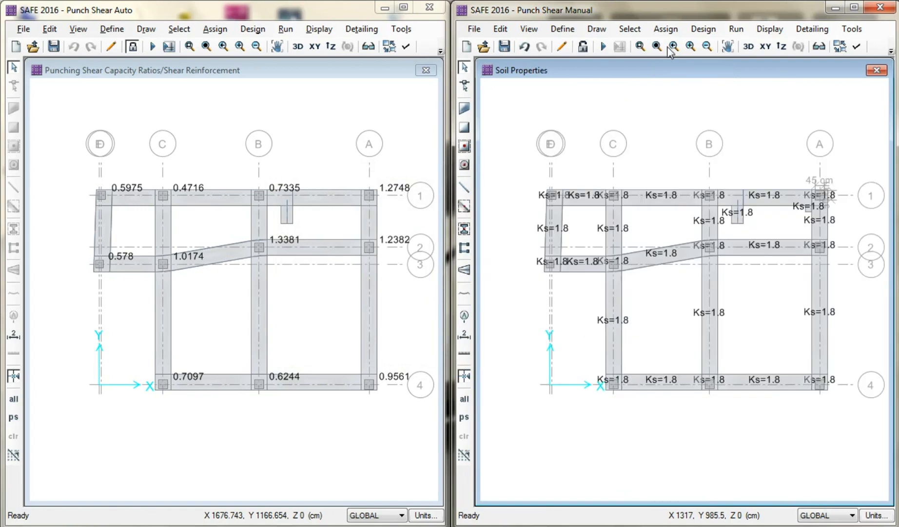
left_click(891, 50)
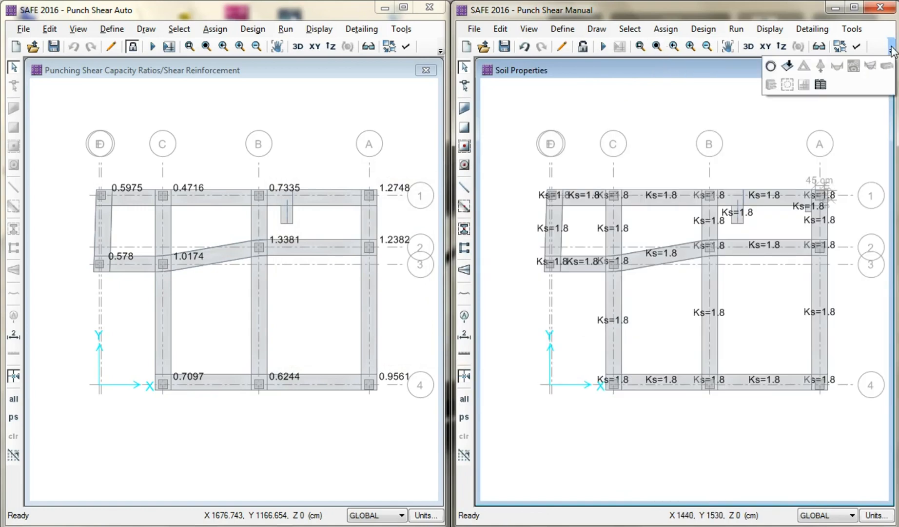
left_click(786, 67)
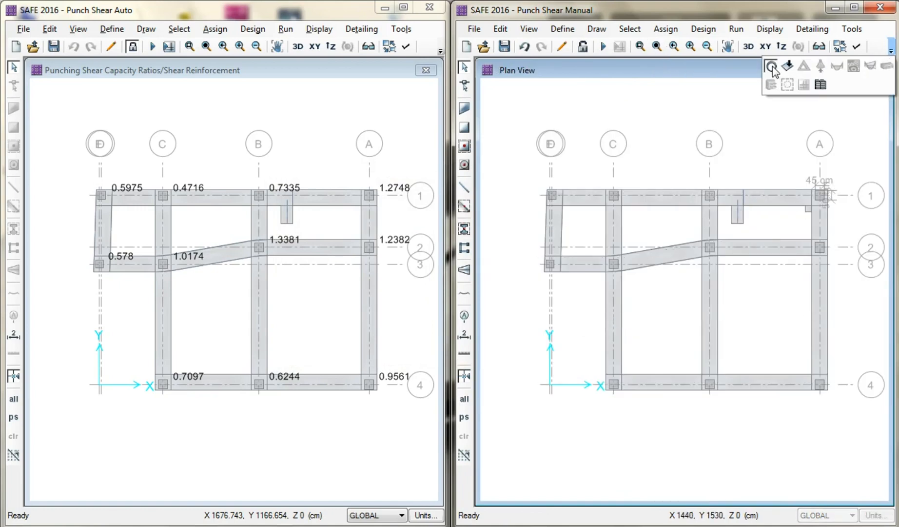
Step: Save and analyze the Manual model, and display its punching shear capacity ratio at column A-1
left_click(504, 47)
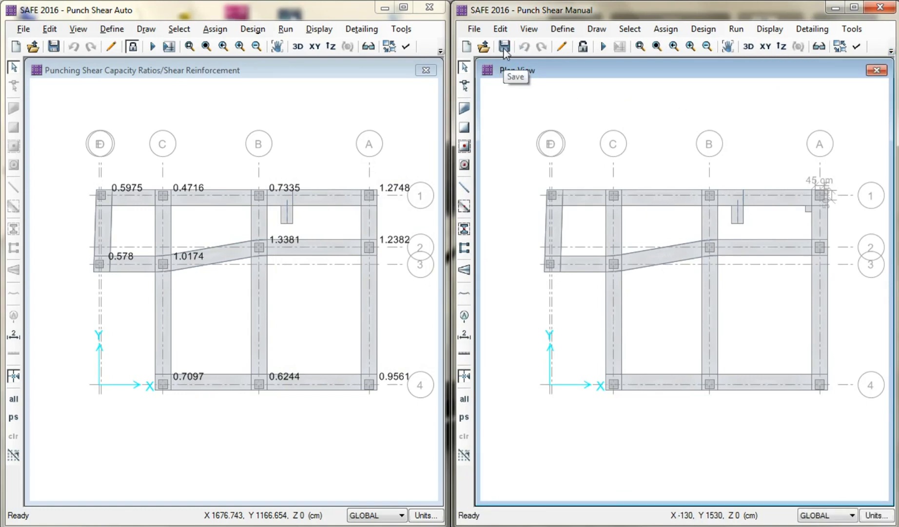
left_click(602, 47)
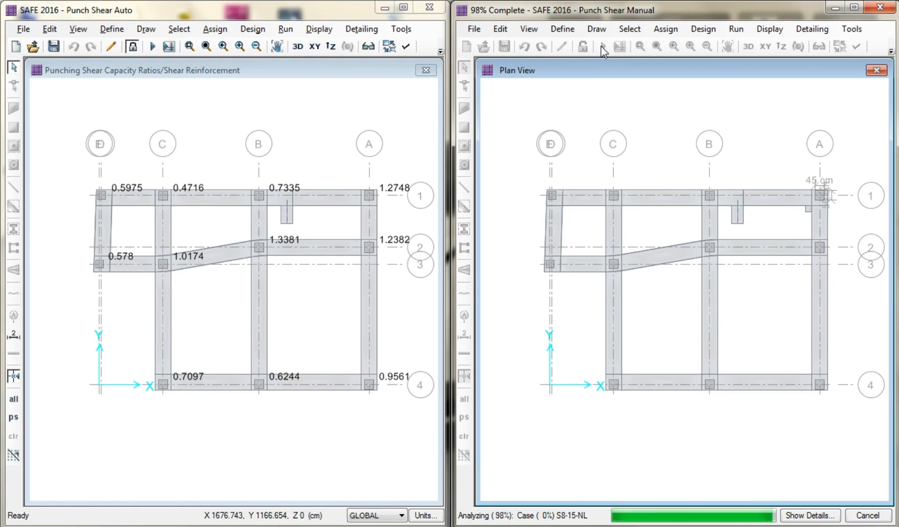
left_click(890, 51)
left_click(790, 85)
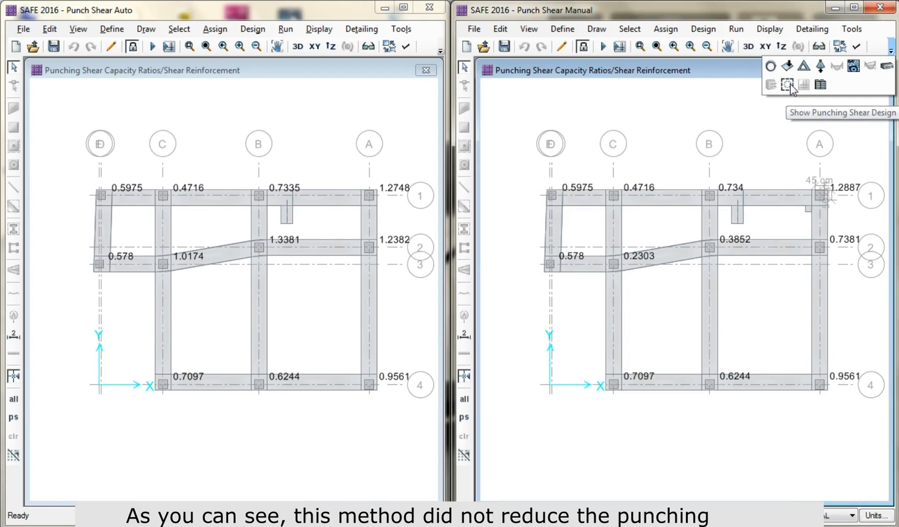
left_click(782, 116)
scroll(822, 187, "up", 6)
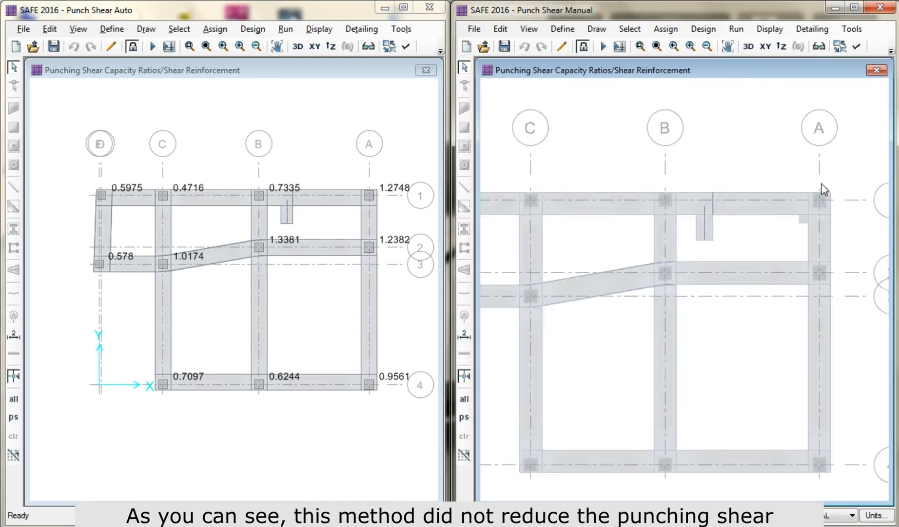
middle_click_drag(790, 186, 656, 183)
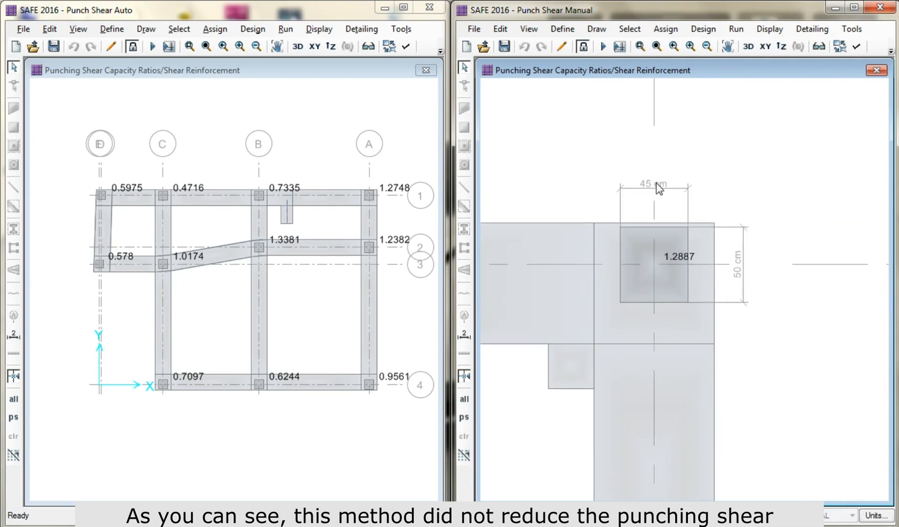
left_click(657, 189)
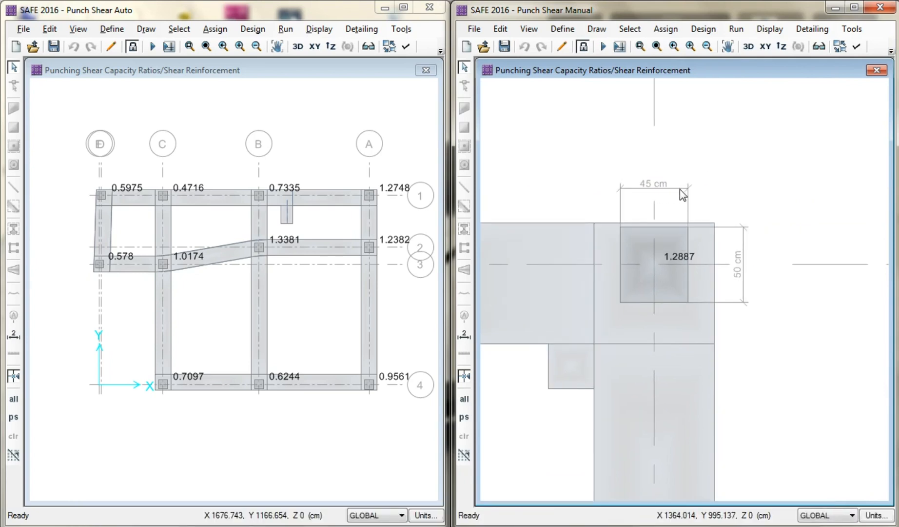
left_click(652, 188)
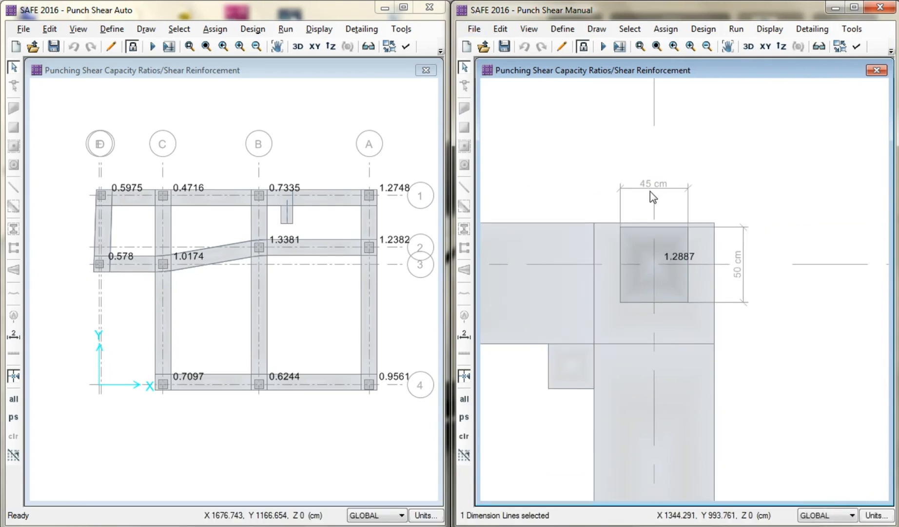
scroll(680, 217, "down", 2)
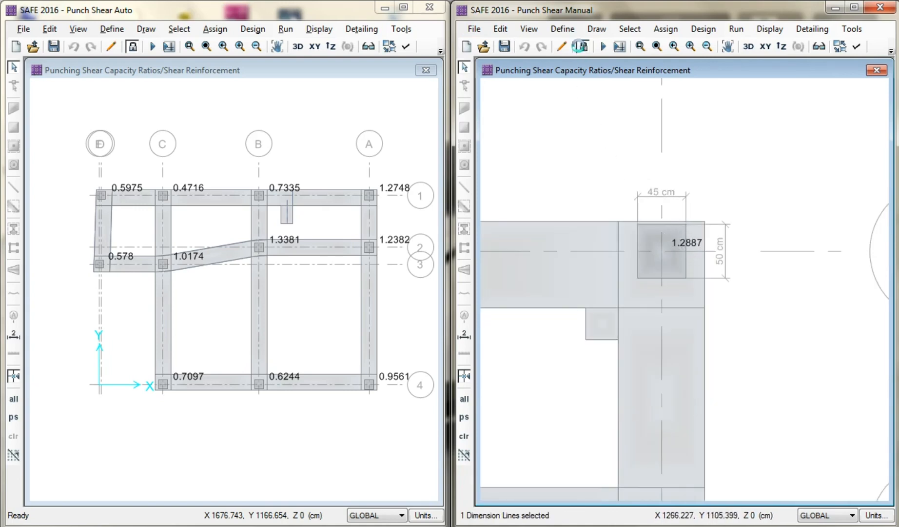
Step: Unlock the Manual model and draw a vertical NONE line about 92.5 cm long from the corner slab's outer upper corner across the horizontal strip
left_click(580, 46)
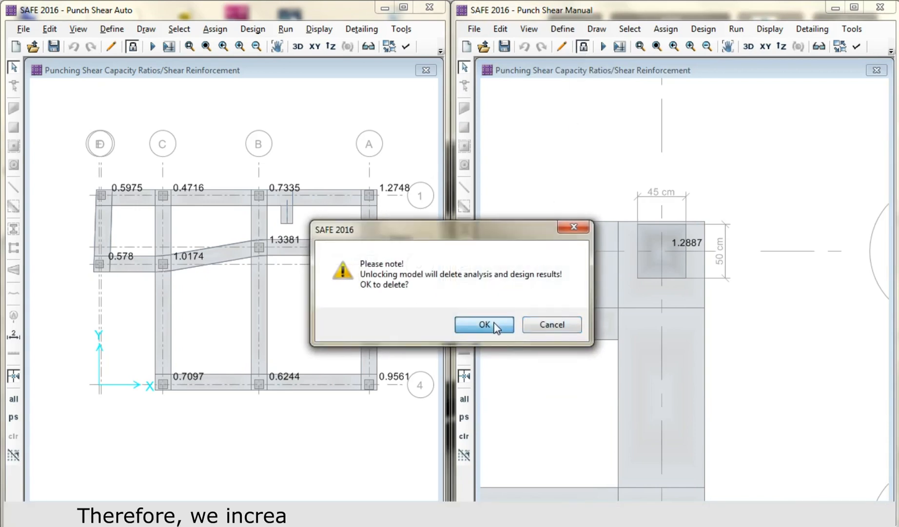
left_click(488, 325)
middle_click_drag(616, 224, 662, 195)
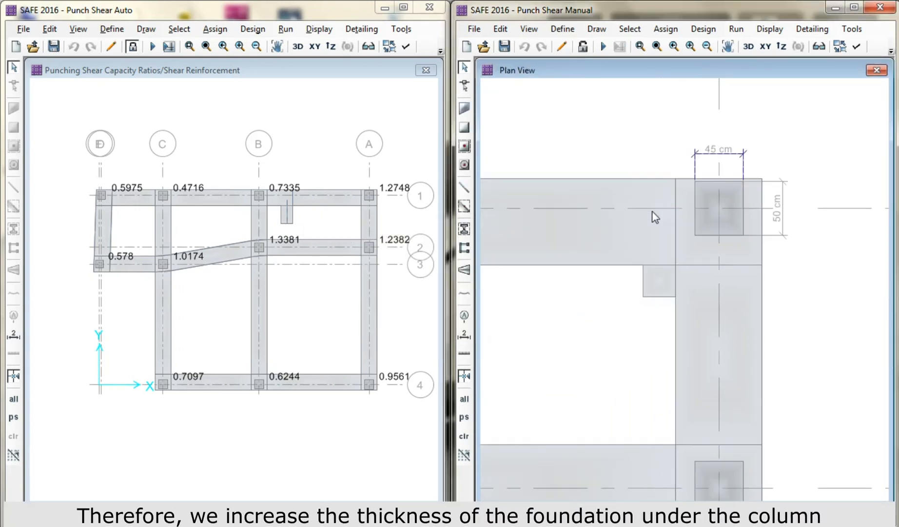
left_click(465, 191)
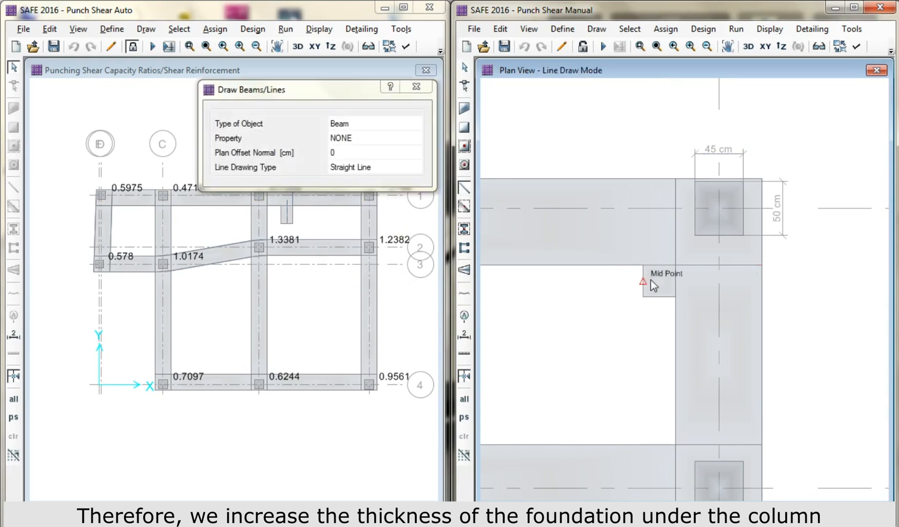
left_click(643, 266)
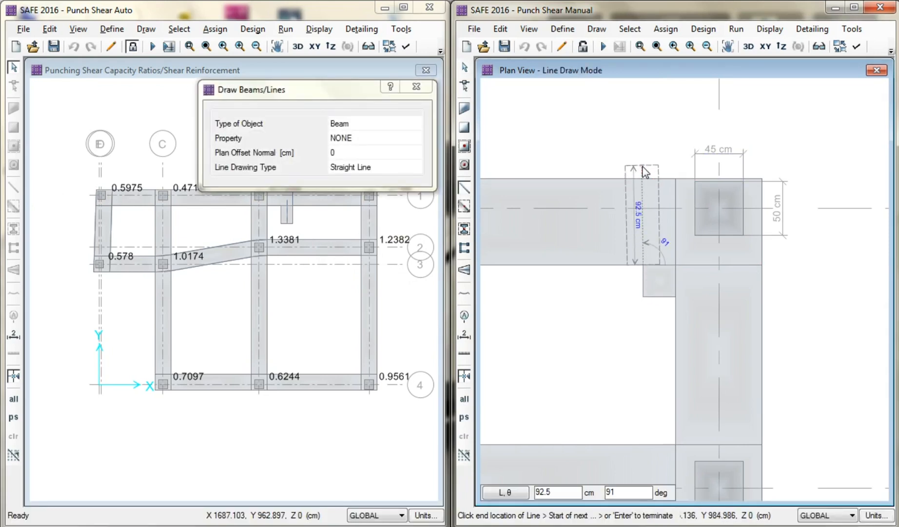
left_click(644, 166)
key("Return")
Step: Draw a horizontal NONE line about 107.5 cm long from the corner slab's lower inner corner across the vertical strip
left_click(676, 296)
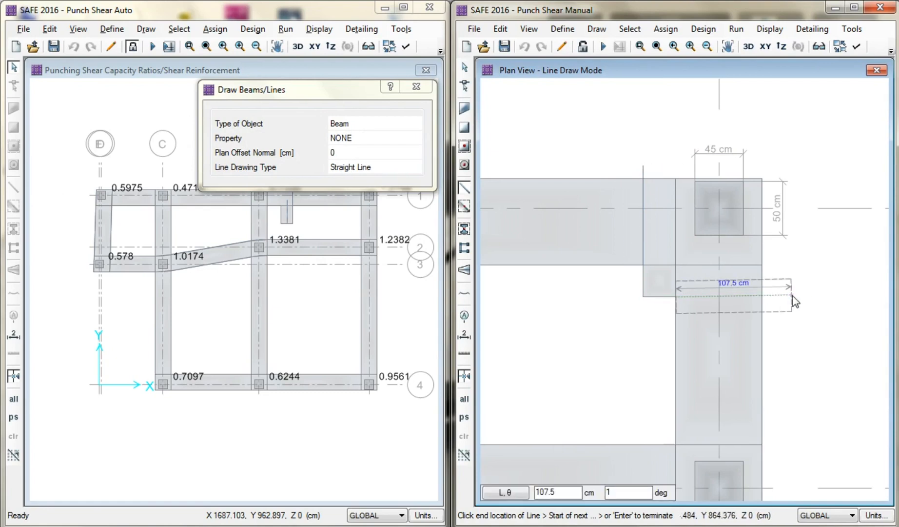
left_click(791, 296)
key("Return")
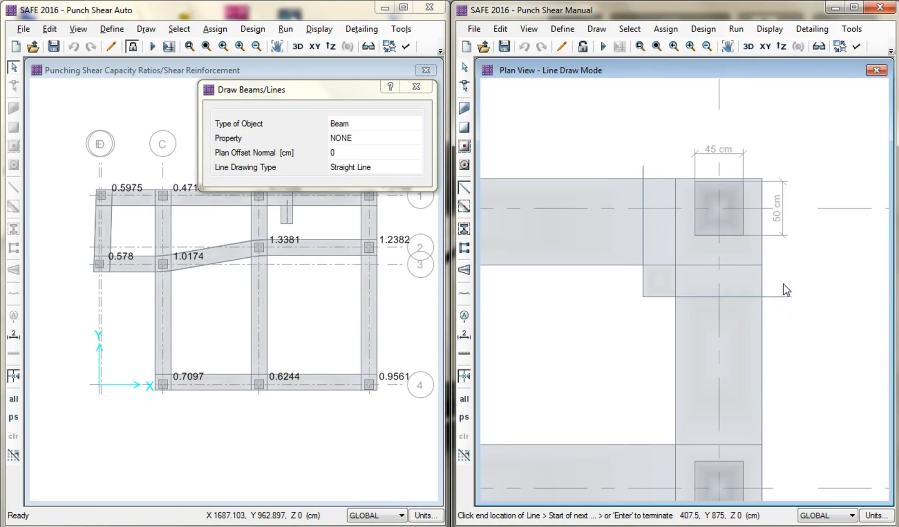
key("Escape")
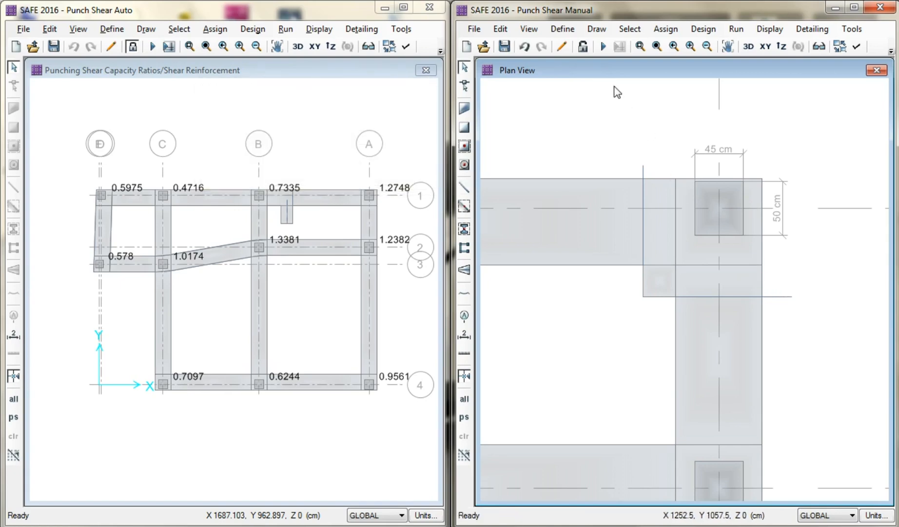
Step: Add a copy of the F60 slab property, name it F80 and set its thickness
left_click(563, 31)
left_click(585, 64)
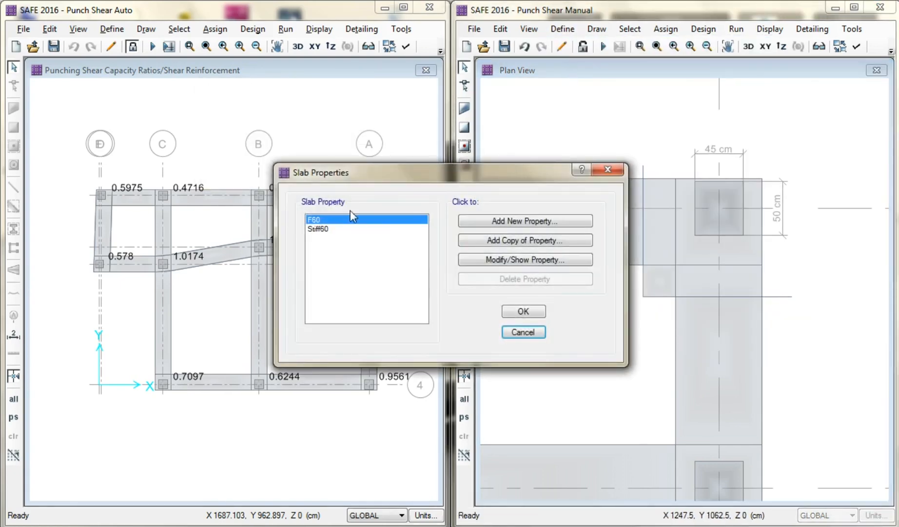
left_click(482, 240)
double_click(497, 142)
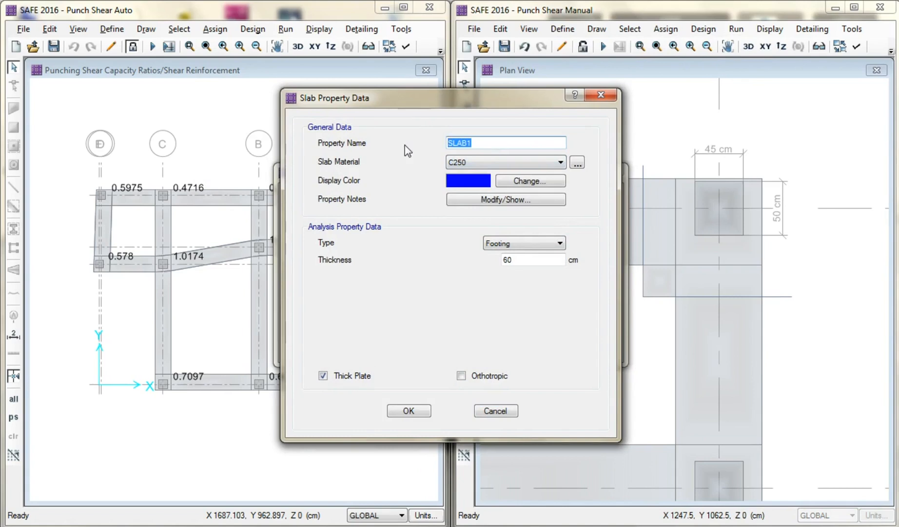
type("F80")
left_click(506, 259)
left_click(420, 410)
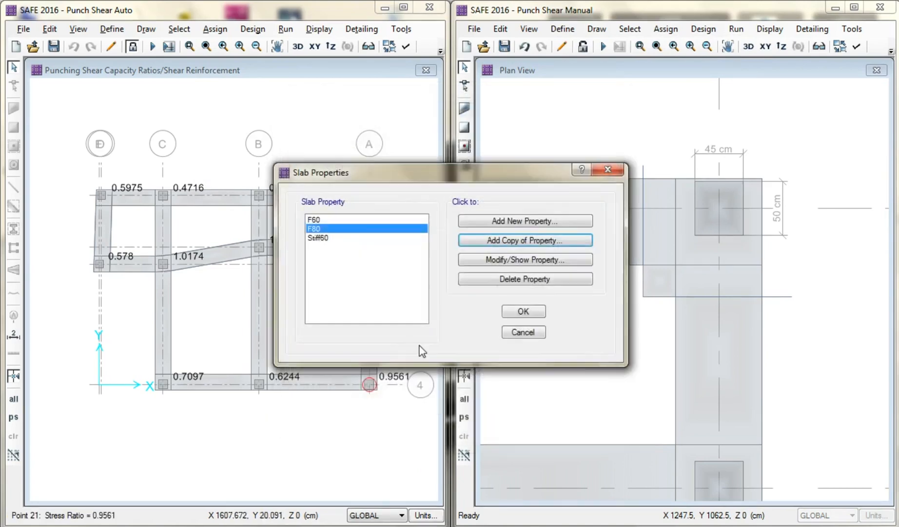
Step: Add a copy of the stiff 60 slab property, name it Stiff80 and set its thickness
left_click(319, 239)
left_click(505, 241)
left_click_drag(492, 143, 346, 139)
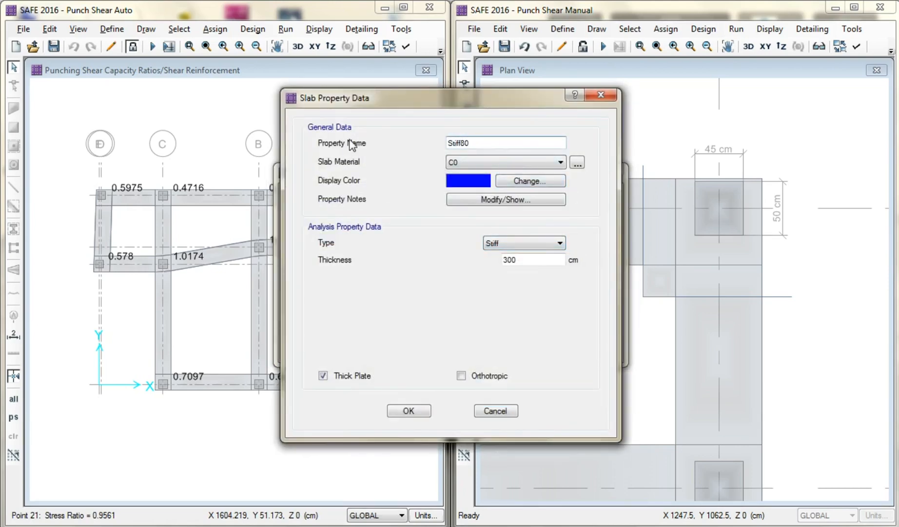
left_click_drag(515, 257, 454, 264)
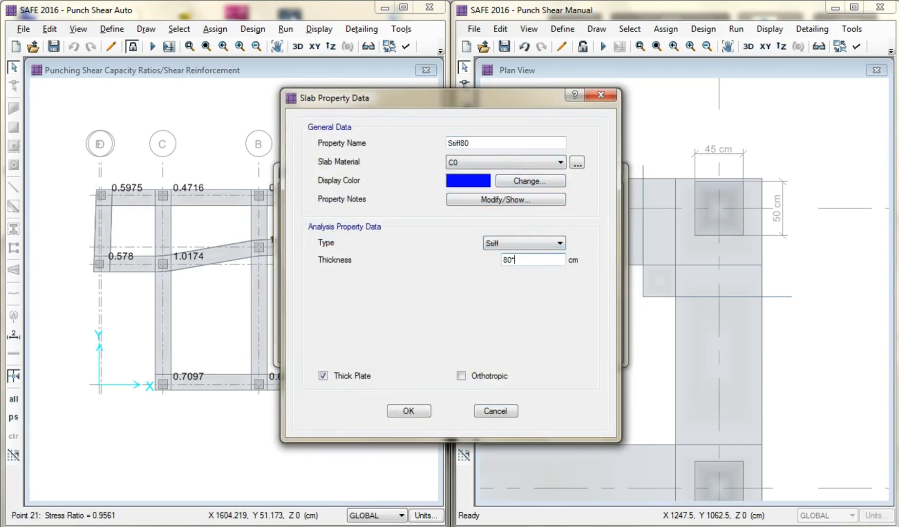
left_click(417, 410)
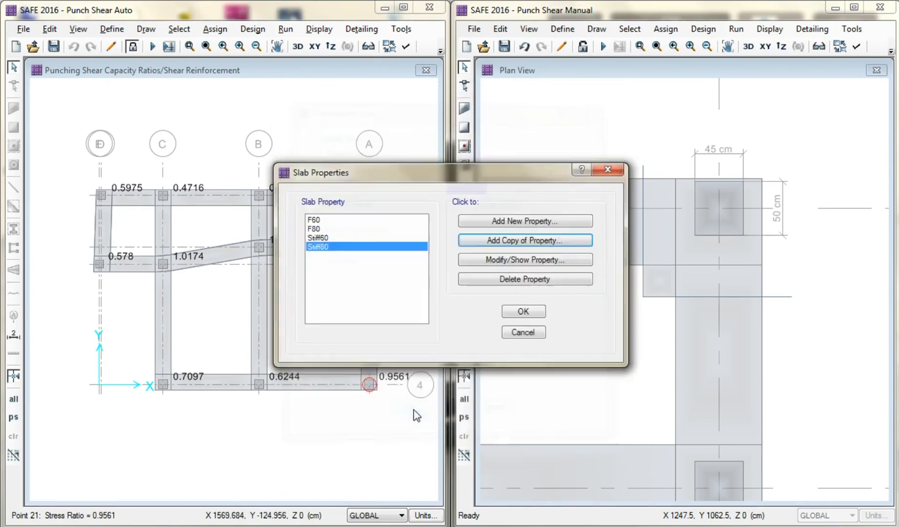
left_click(518, 315)
Step: Extend the horizontal NONE line to the outer lower corner of the small inner corner slab
left_click(633, 285)
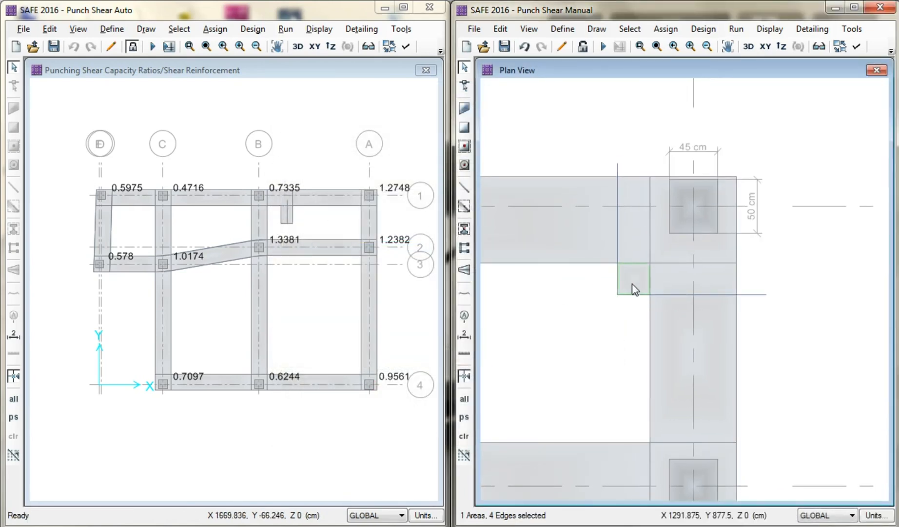
left_click(661, 295)
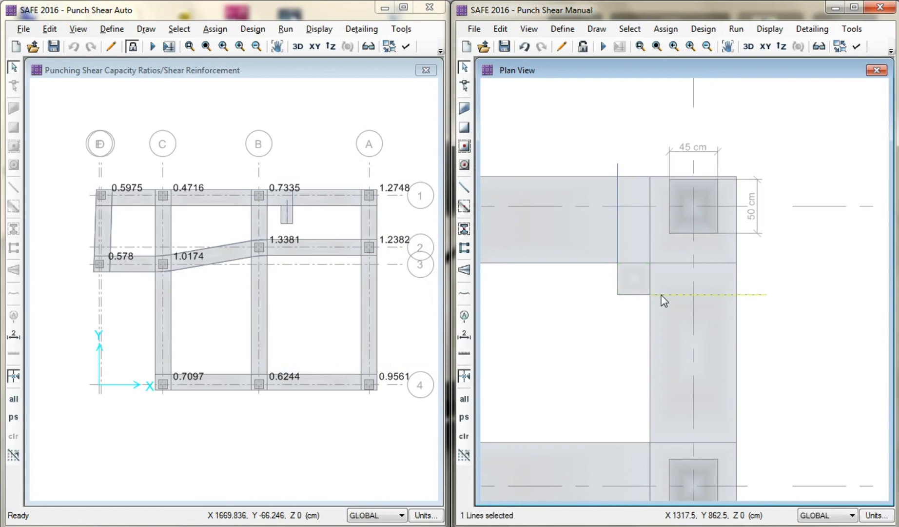
left_click(464, 107)
left_click(664, 294)
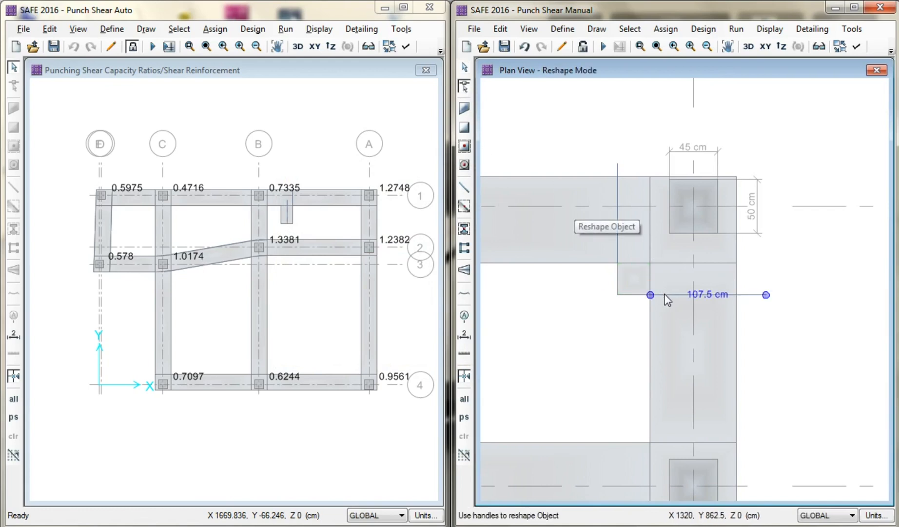
left_click_drag(651, 294, 618, 294)
key("Escape")
Step: Delete the small inner corner slab and stretch the column A-1 corner slab out to both NONE lines
left_click(640, 281)
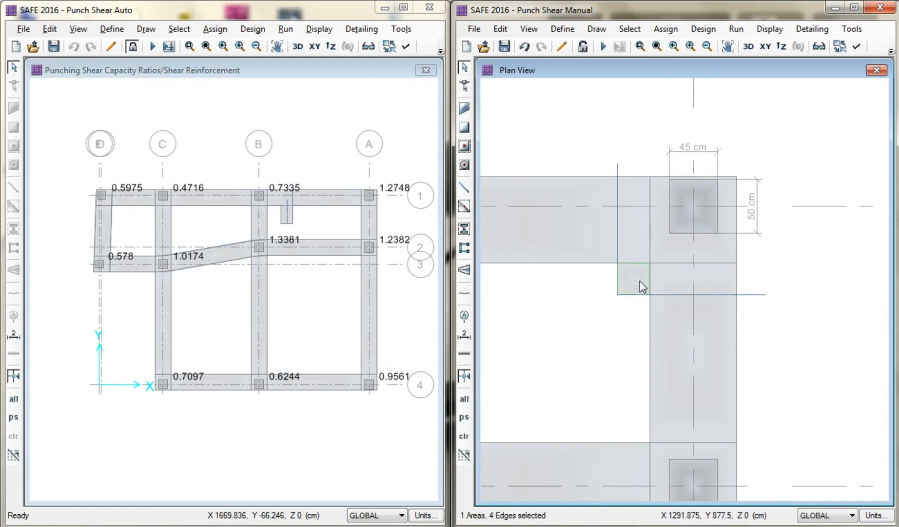
left_click(640, 281)
left_click(664, 255)
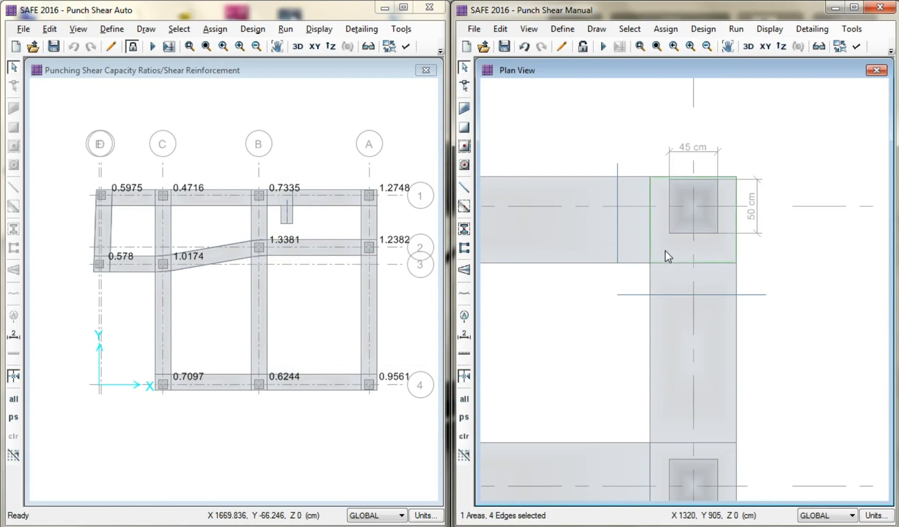
left_click(464, 88)
left_click(678, 251)
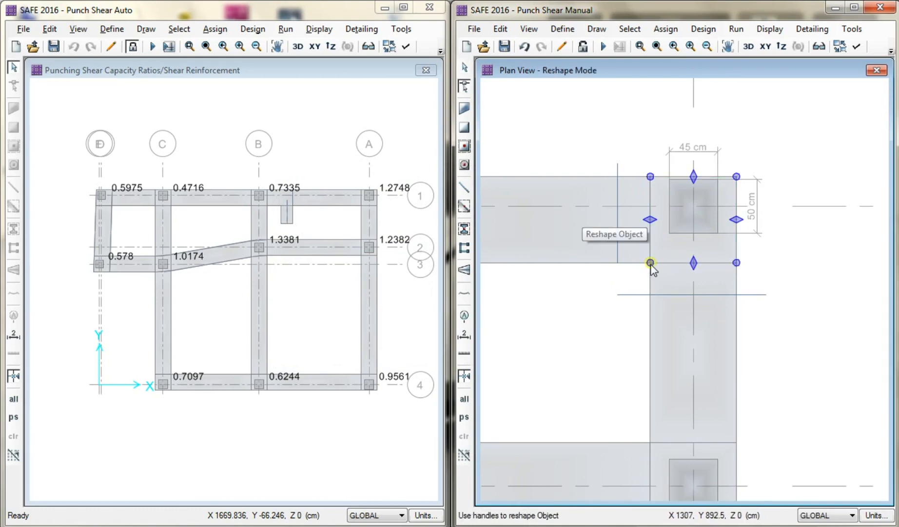
left_click_drag(651, 263, 618, 294)
left_click_drag(650, 176, 618, 176)
left_click_drag(727, 262, 737, 295)
Step: Trim the adjoining vertical and horizontal strip slabs back to the NONE lines around the enlarged corner slab
left_click(718, 306)
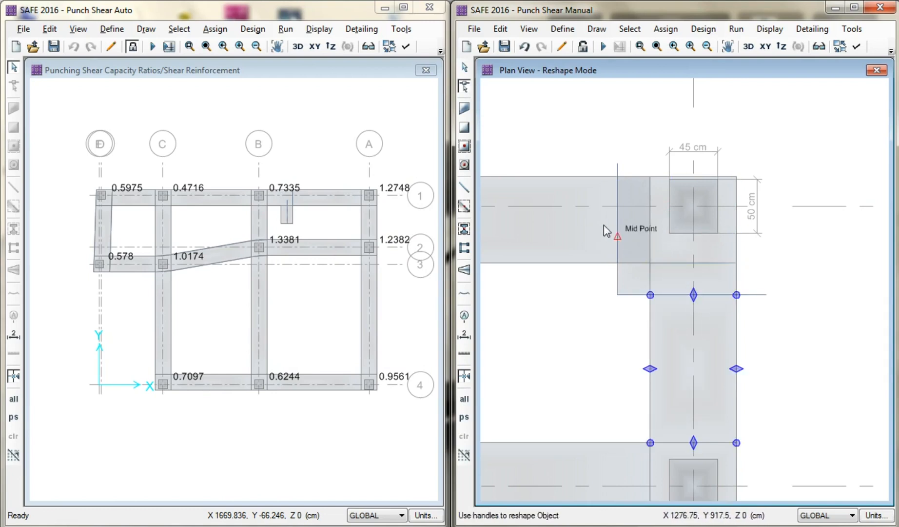
left_click(648, 221)
left_click_drag(649, 219, 618, 219)
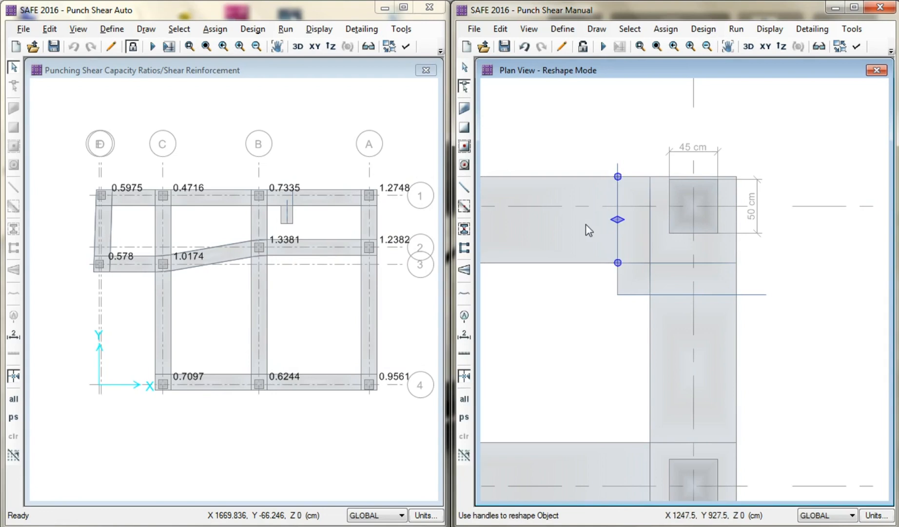
key("Escape")
Step: Assign the F80 slab property to the enlarged corner slab at column A-1
left_click(638, 235)
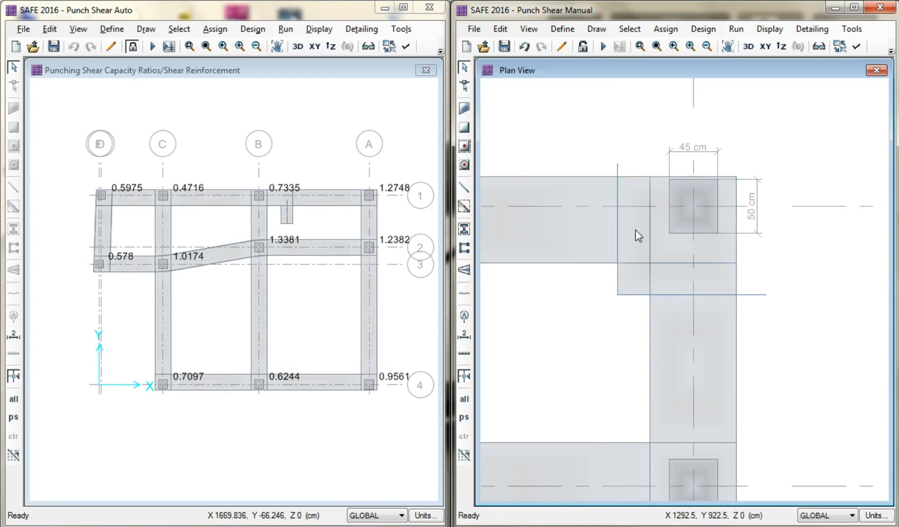
left_click(635, 230)
left_click(629, 30)
mouse_move(660, 30)
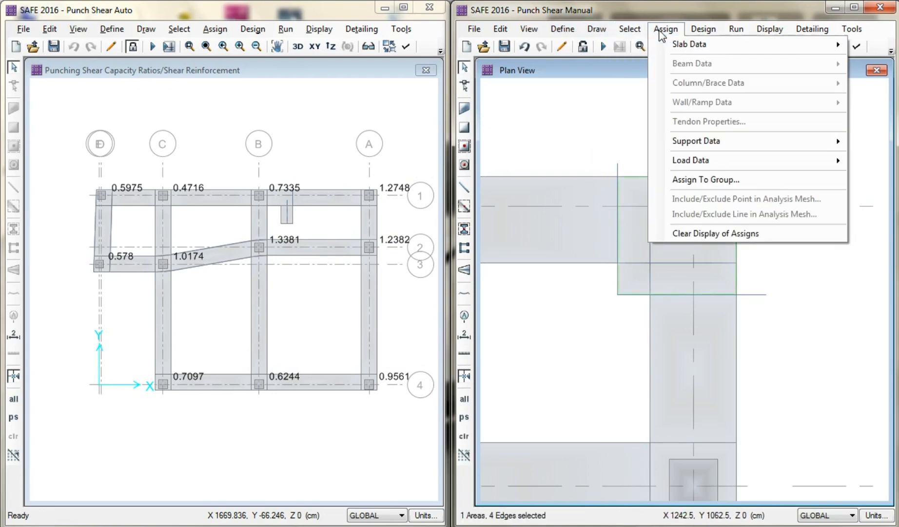
left_click(546, 44)
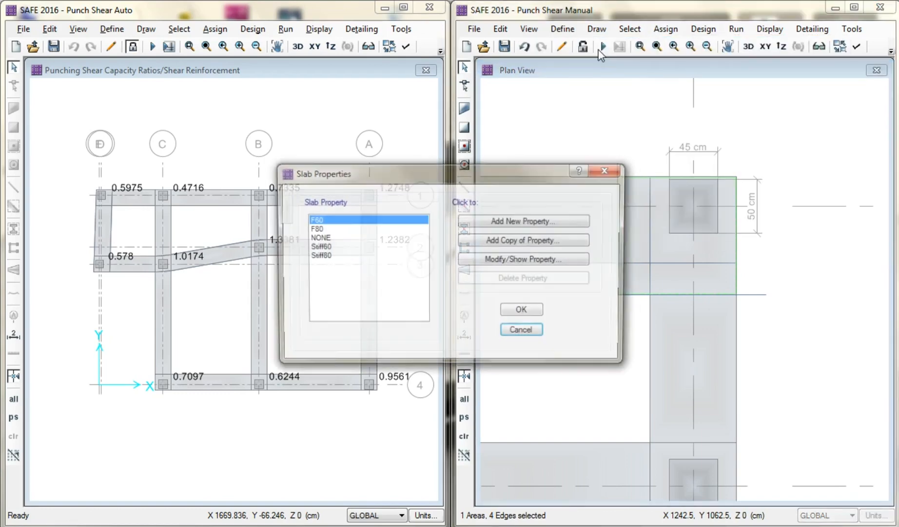
left_click(331, 229)
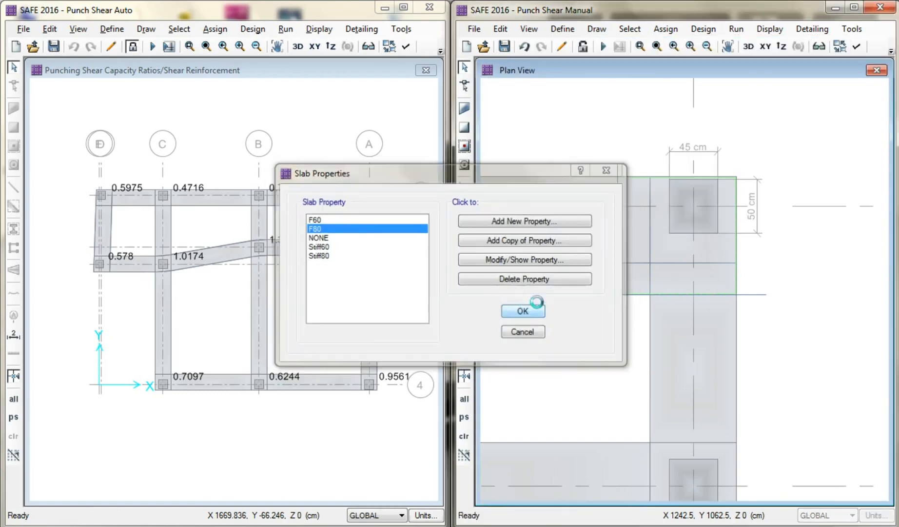
left_click(517, 311)
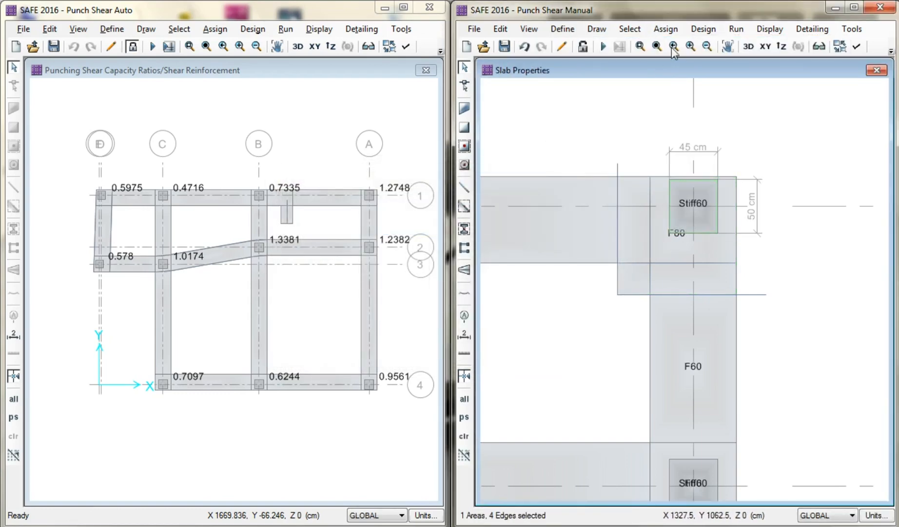
Step: Assign the Stiff80 slab property to the stiff column area at A-1
left_click(666, 29)
mouse_move(672, 44)
left_click(617, 47)
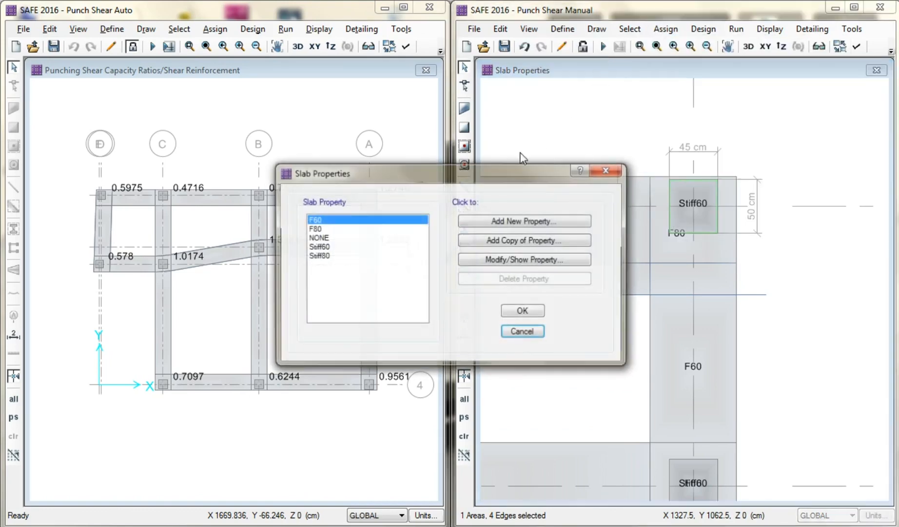
left_click(341, 256)
left_click(520, 310)
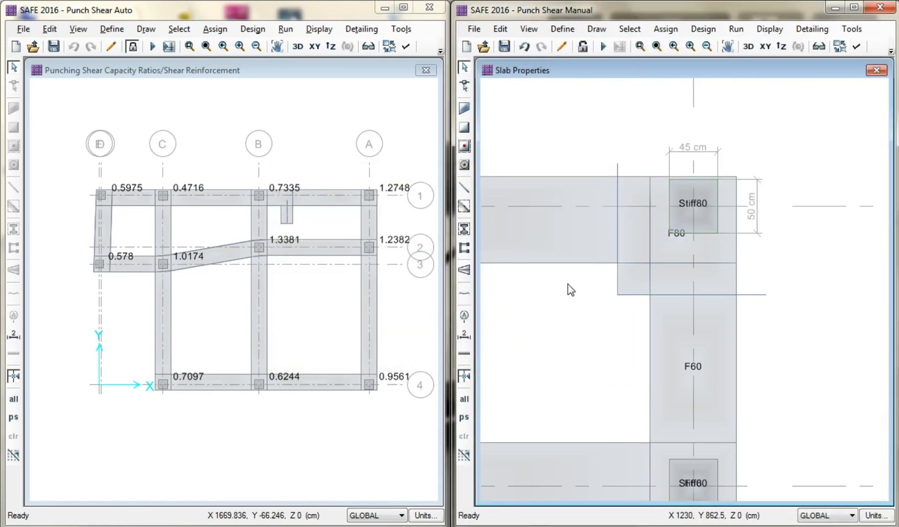
Step: Delete the 50 cm and 45 cm dimension lines beside column A-1
left_click(759, 215)
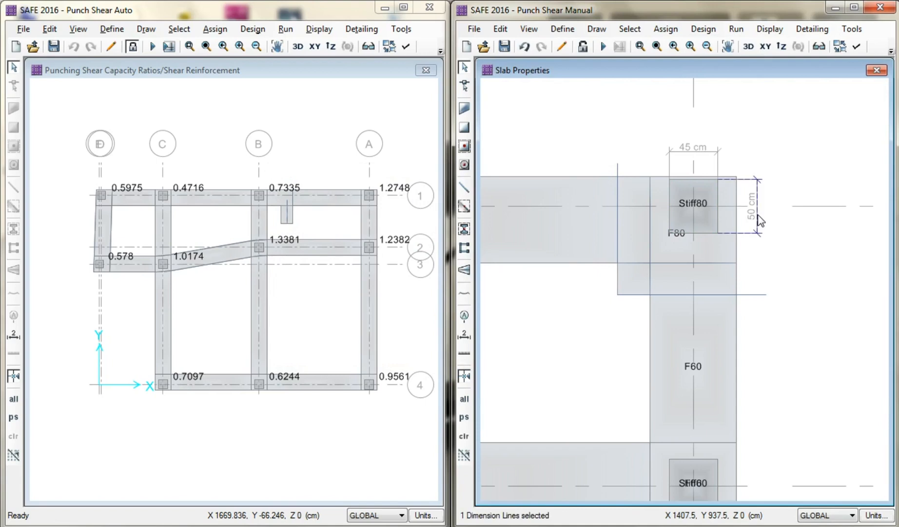
key("Delete")
left_click(711, 151)
key("Delete")
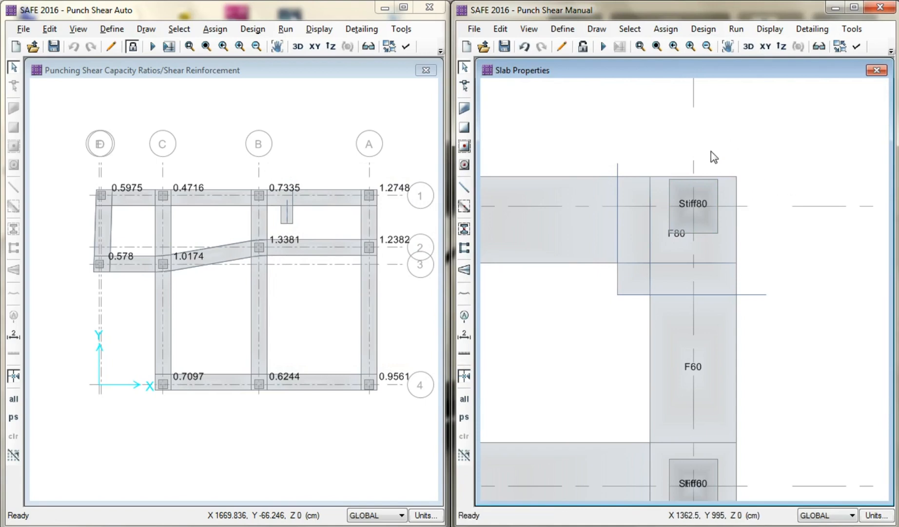
Step: Save the Manual model, return to the undeformed plan view and run the analysis
left_click(657, 46)
left_click(508, 47)
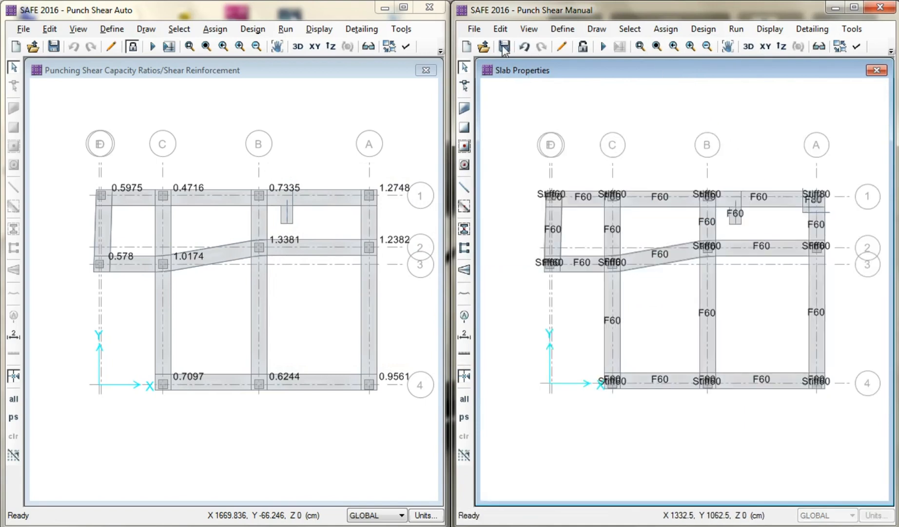
left_click(891, 51)
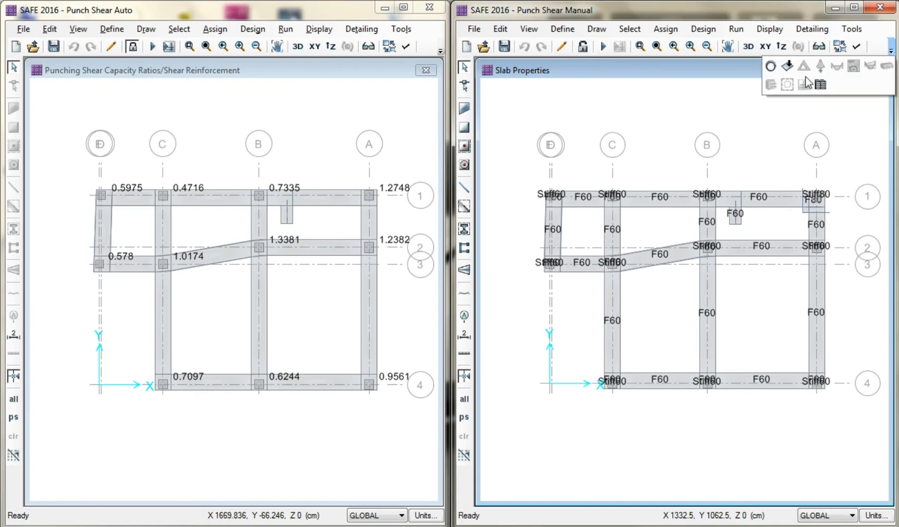
left_click(772, 72)
left_click(603, 46)
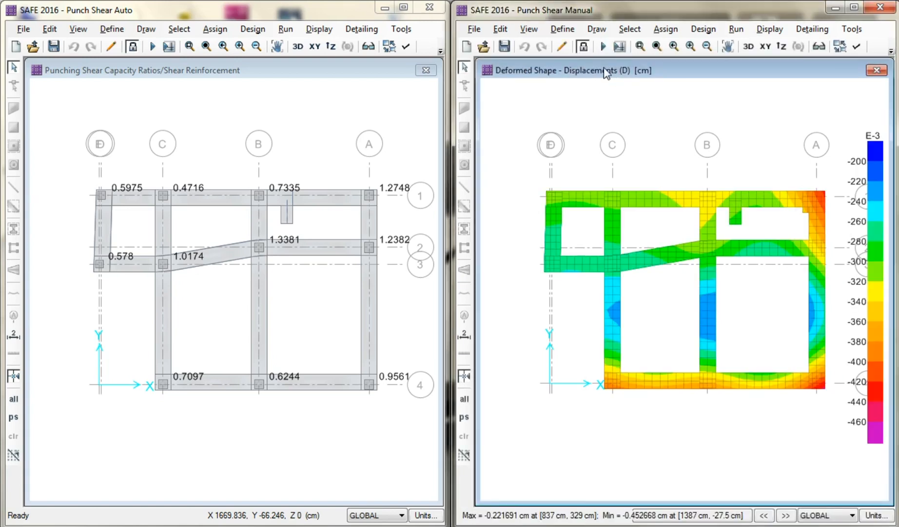
Step: Display the Manual model's punching shear capacity ratios and examine the ratio at column A-1
left_click(891, 49)
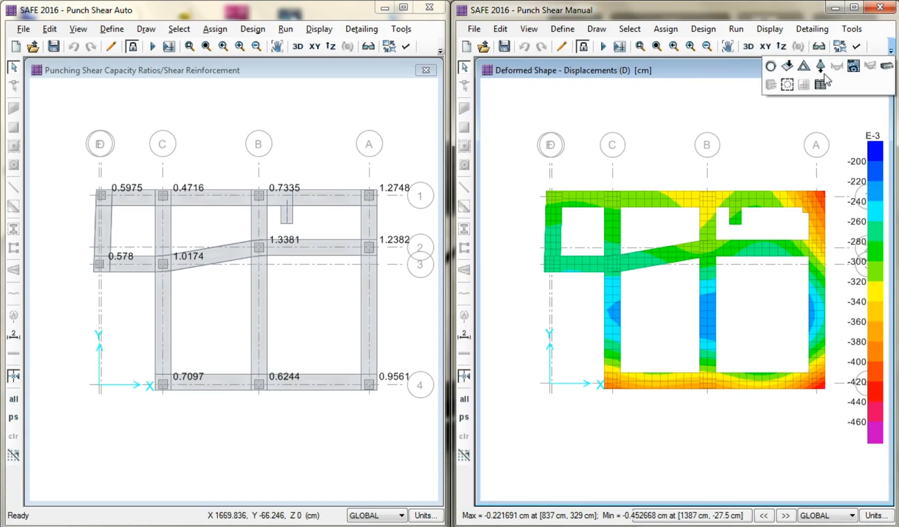
left_click(787, 85)
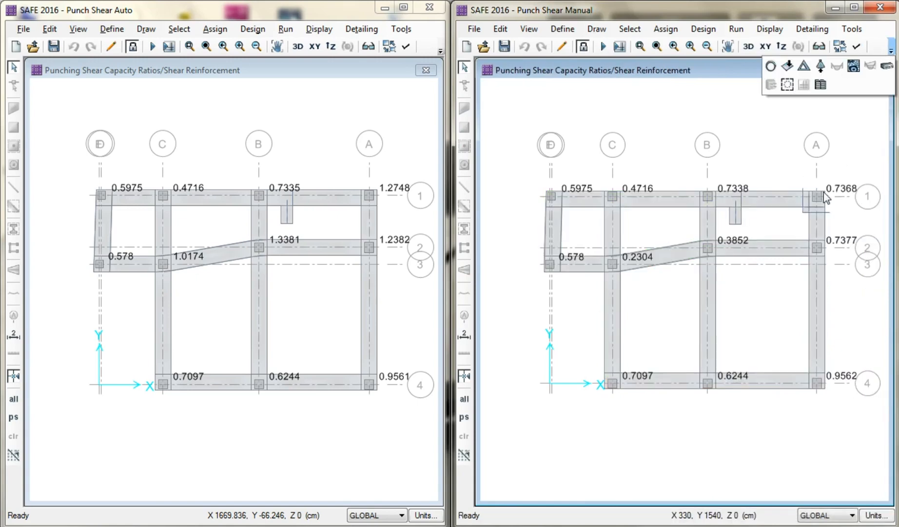
scroll(823, 210, "up", 5)
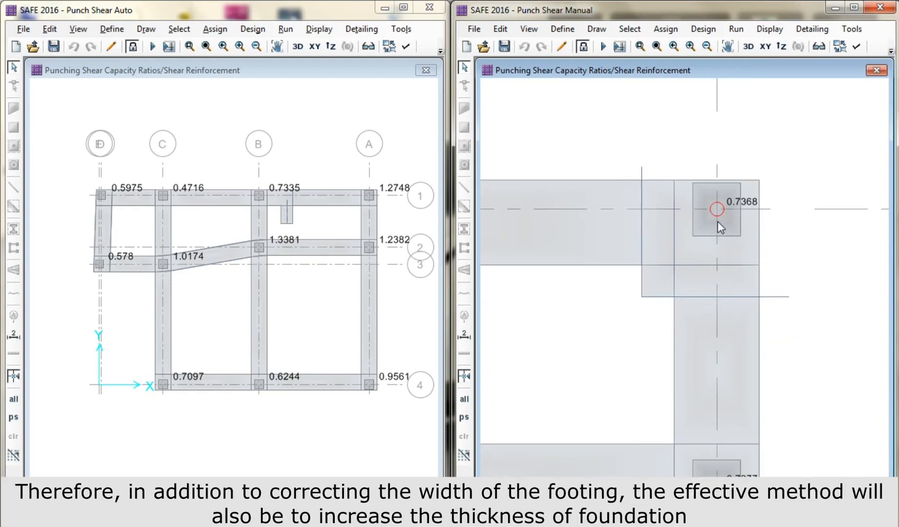
Step: Show the Manual model in the default 3D view with Extrude View turned on
left_click(751, 51)
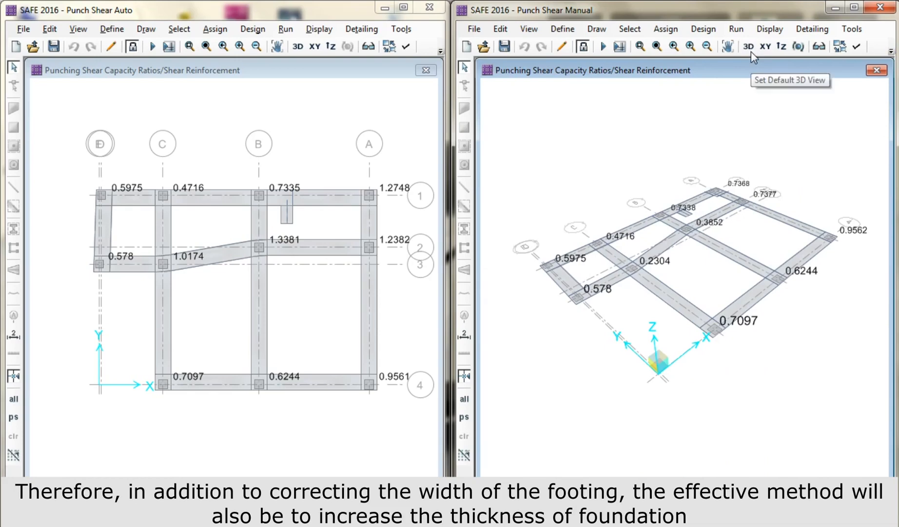
left_click(857, 46)
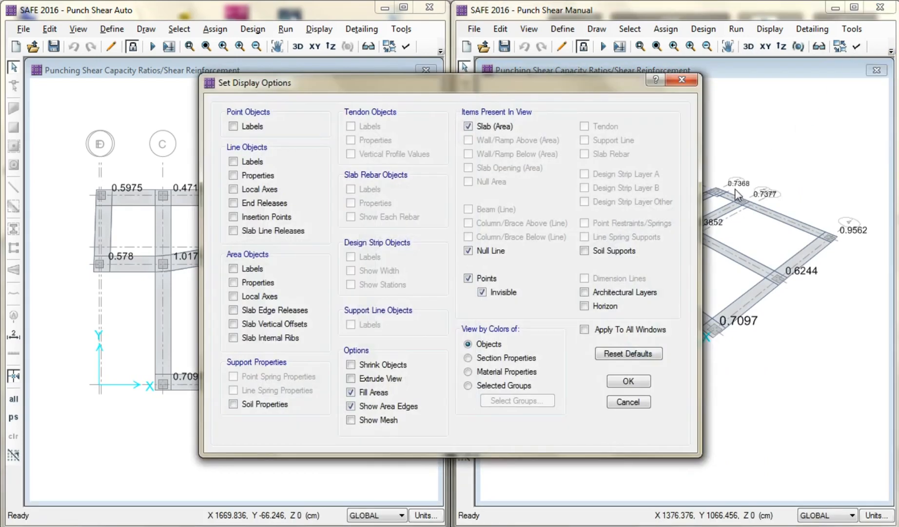
left_click(396, 381)
left_click(629, 382)
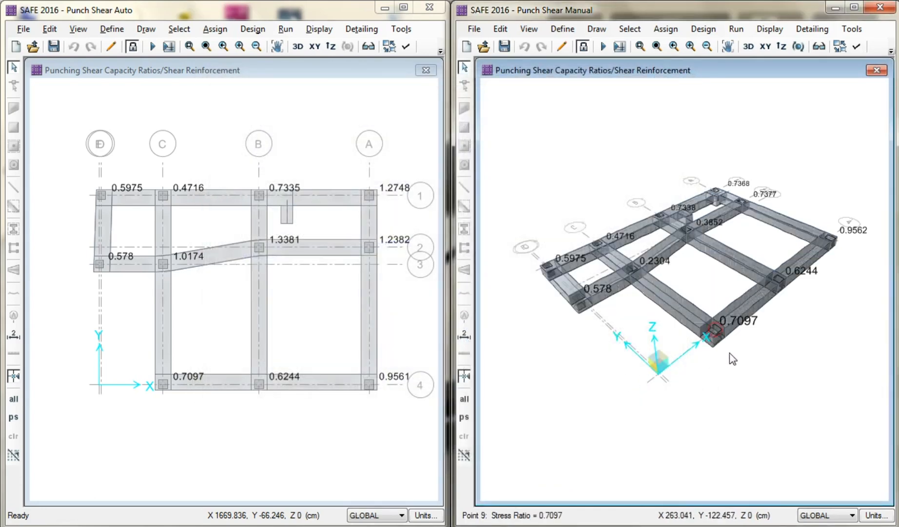
Step: Examine the widened and thickened foundation corner at column A-1 from several angles, including from the side
left_click_drag(730, 358, 765, 325)
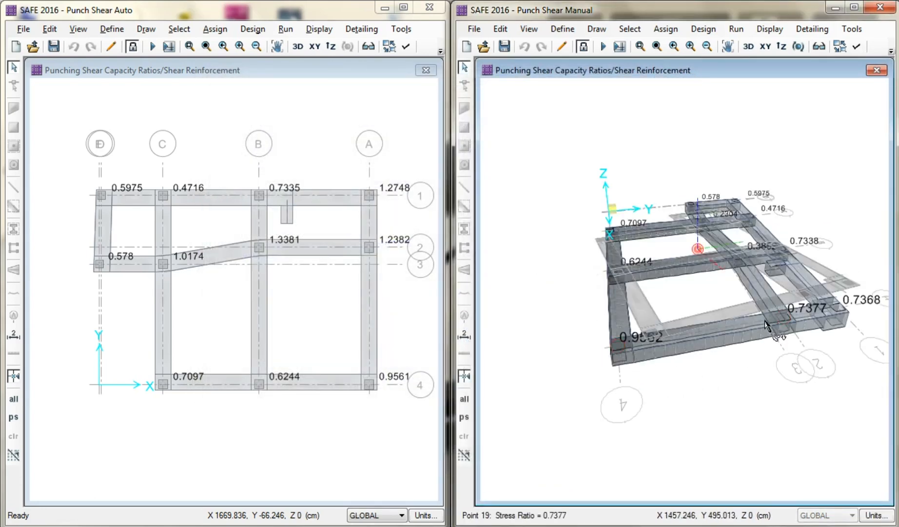
middle_click_drag(775, 311, 727, 315, "shift")
scroll(809, 308, "up", 5)
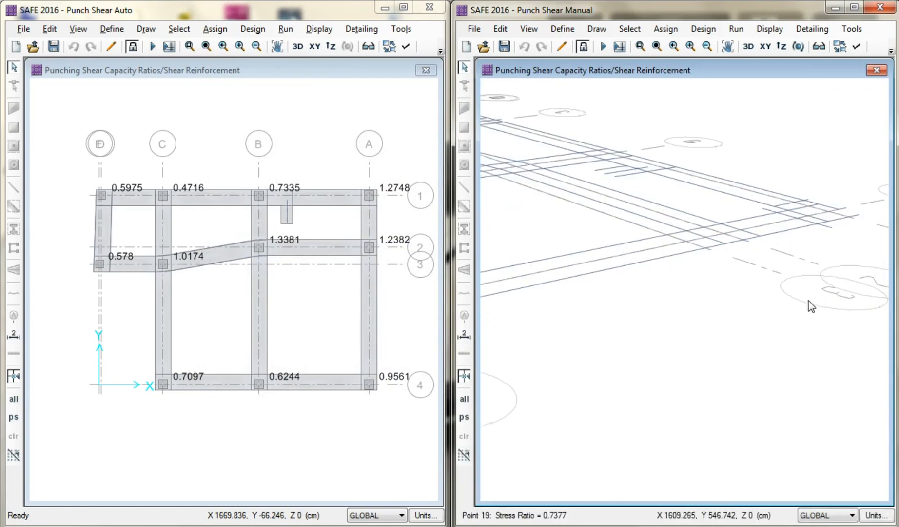
middle_click_drag(803, 315, 733, 314)
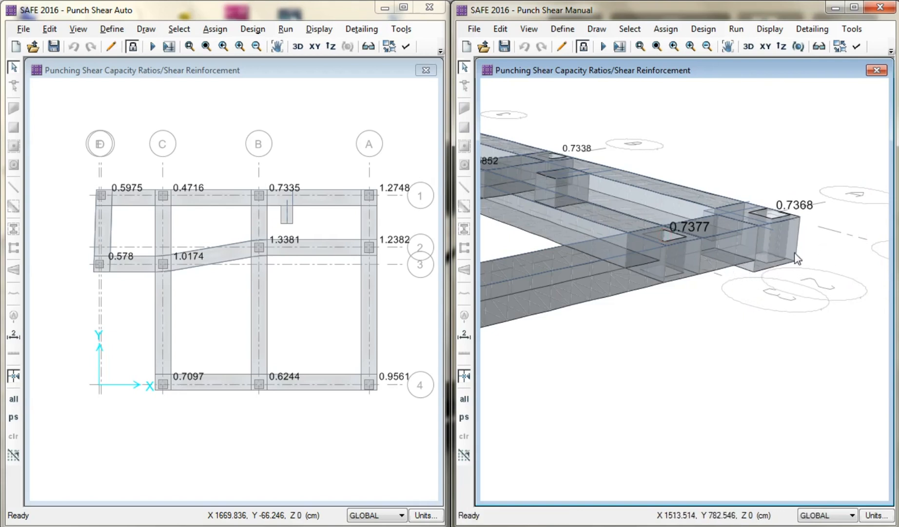
middle_click_drag(749, 270, 780, 259, "shift")
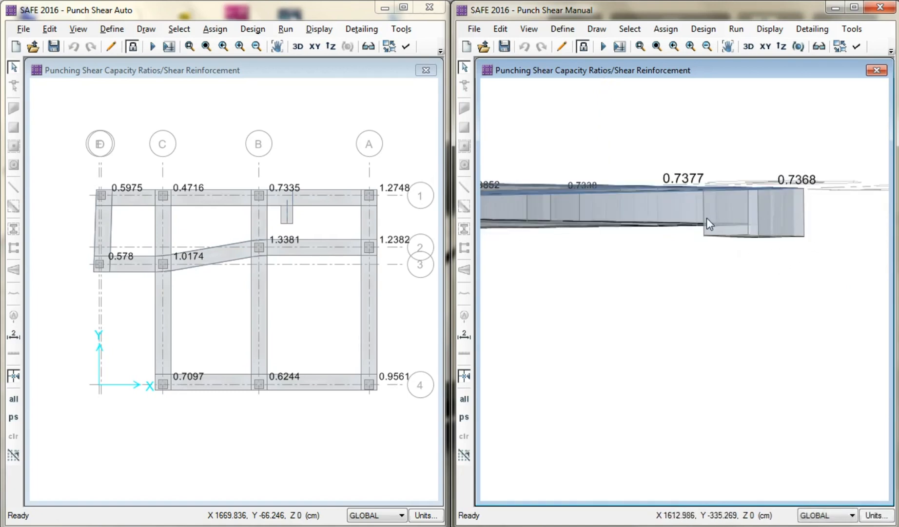
Step: Return the Manual model to the XY plan and display its undeformed shape
left_click(765, 47)
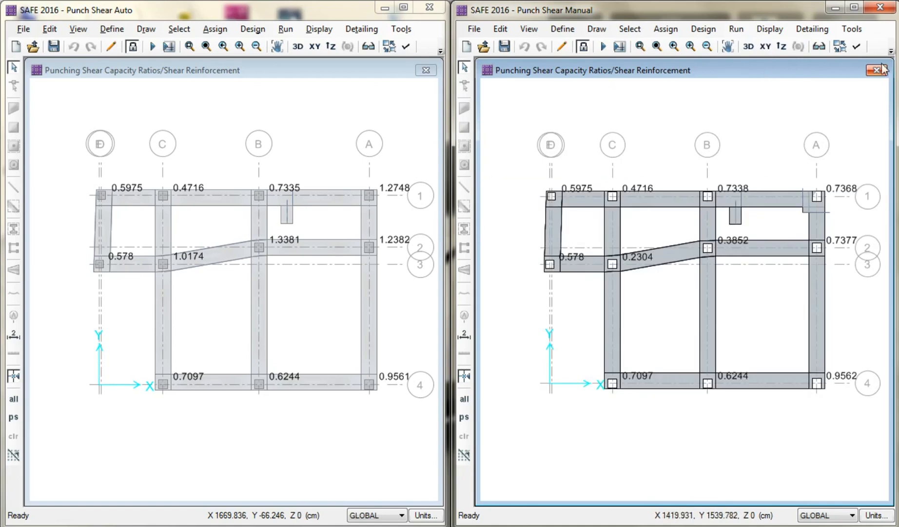
left_click(892, 51)
left_click(772, 67)
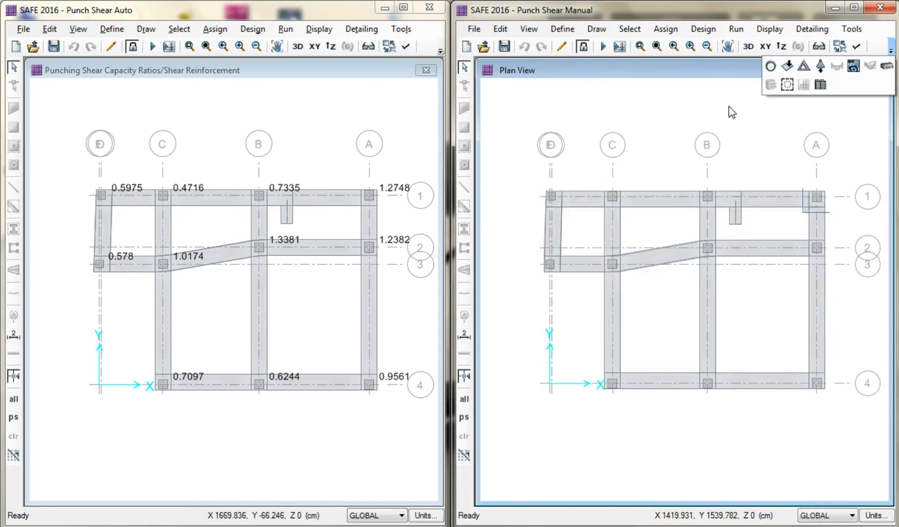
Step: Display the Manual model's punching shear capacity ratios again and compare them with the ratios in the Auto model
left_click(890, 51)
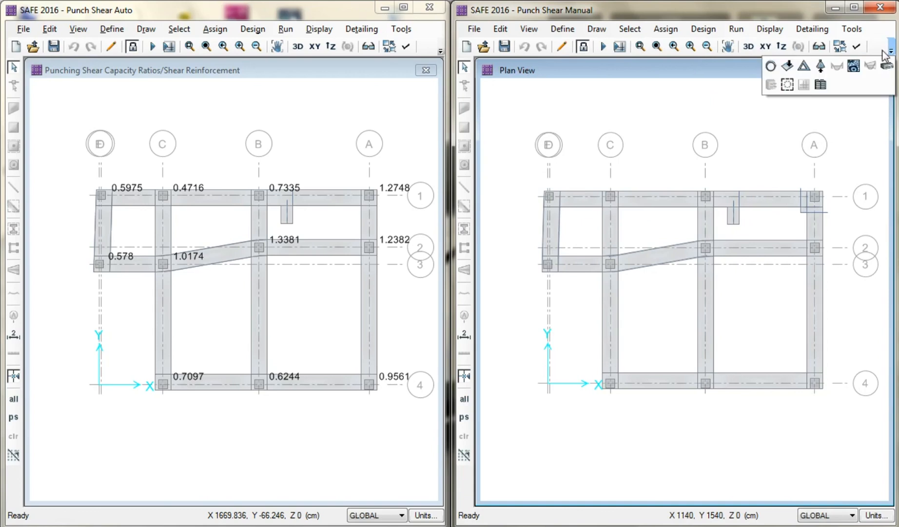
left_click(788, 68)
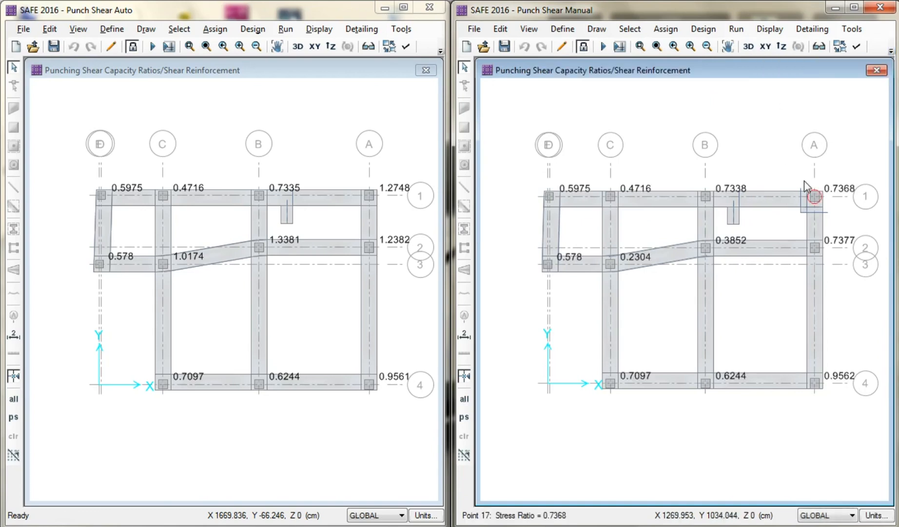
left_click(275, 165)
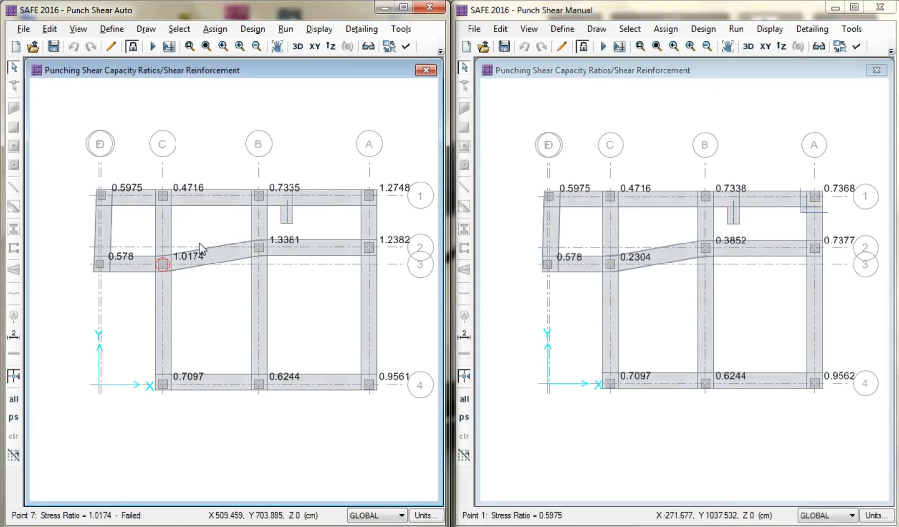
Step: Examine the punching shear design details of column B-2 in the Auto model, including its column location and punching perimeter
scroll(256, 265, "up", 5)
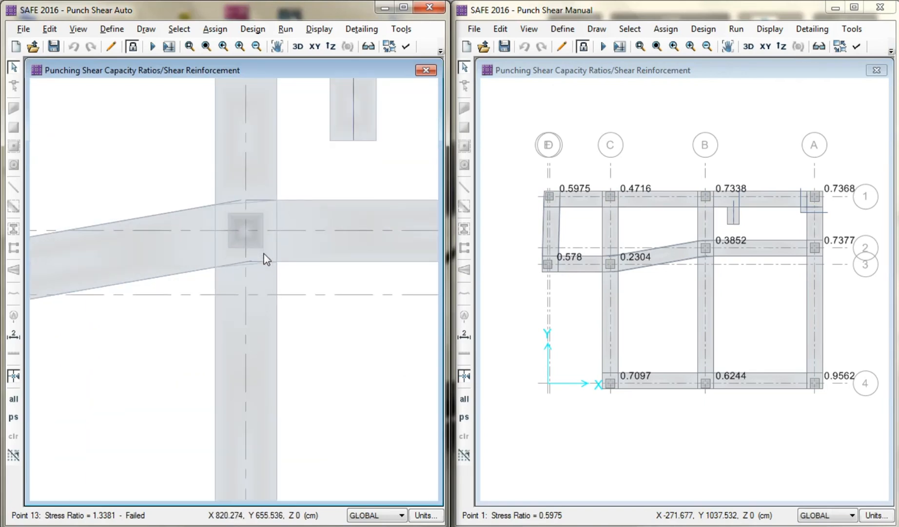
middle_click_drag(257, 246, 232, 295)
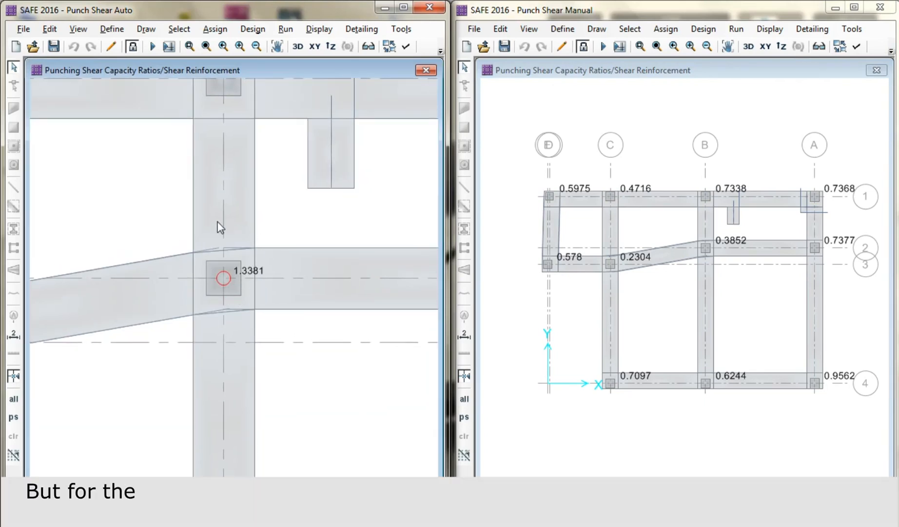
right_click(224, 277)
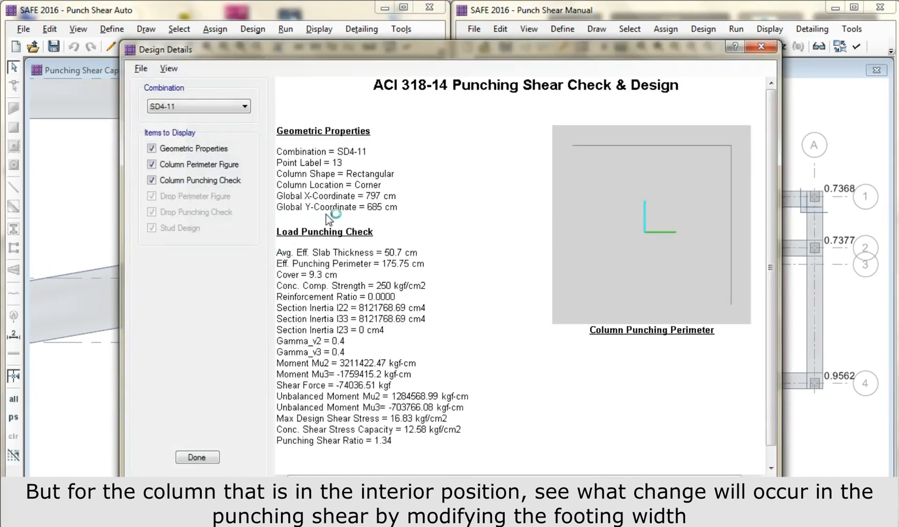
left_click(755, 49)
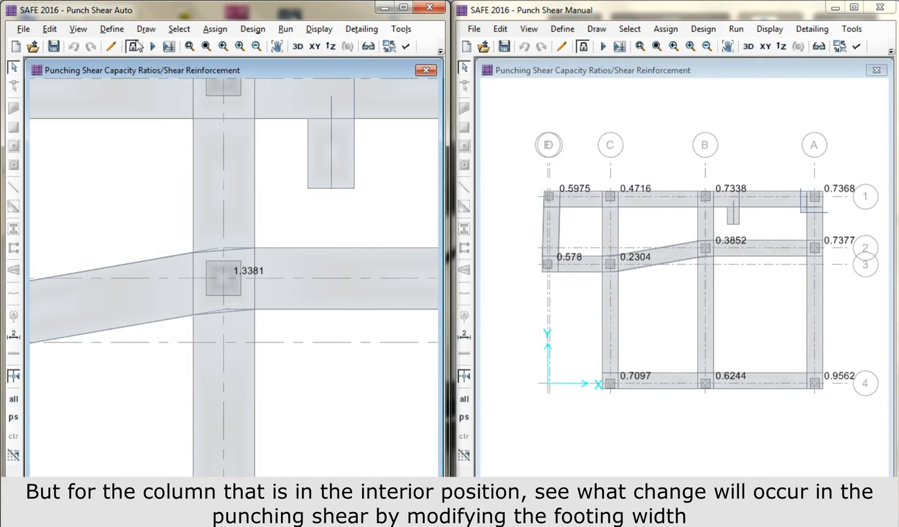
Step: Unlock the Auto model and set up drawing straight beam lines with property NONE and a 30 cm plan offset
left_click(135, 46)
left_click(484, 324)
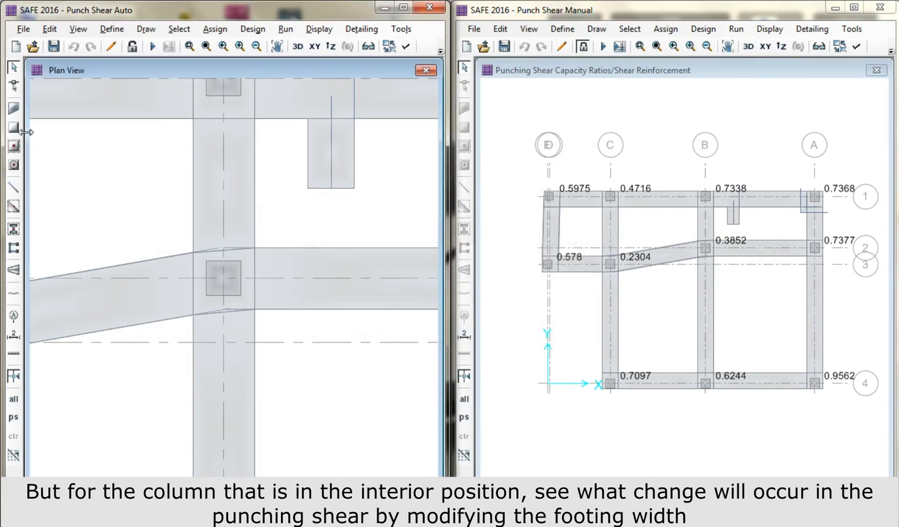
left_click(12, 187)
left_click(338, 154)
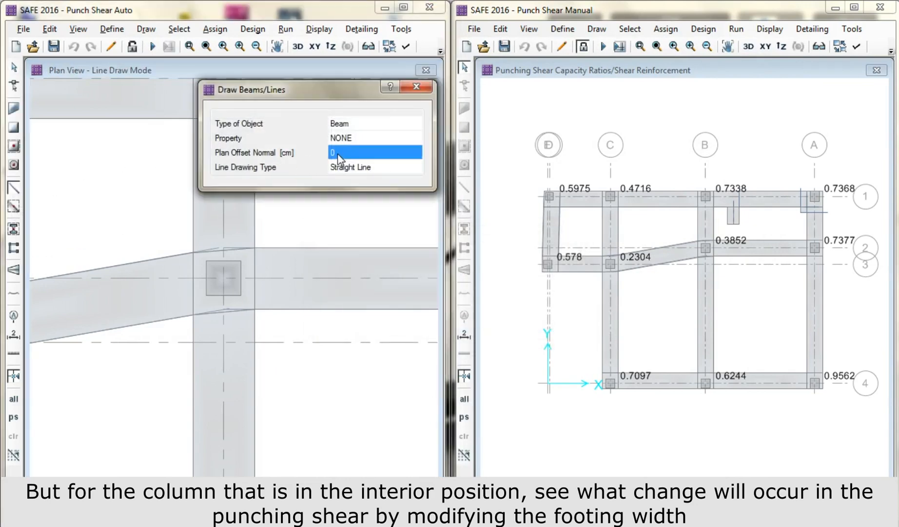
type("30")
left_click(325, 167)
left_click_drag(339, 94, 444, 96)
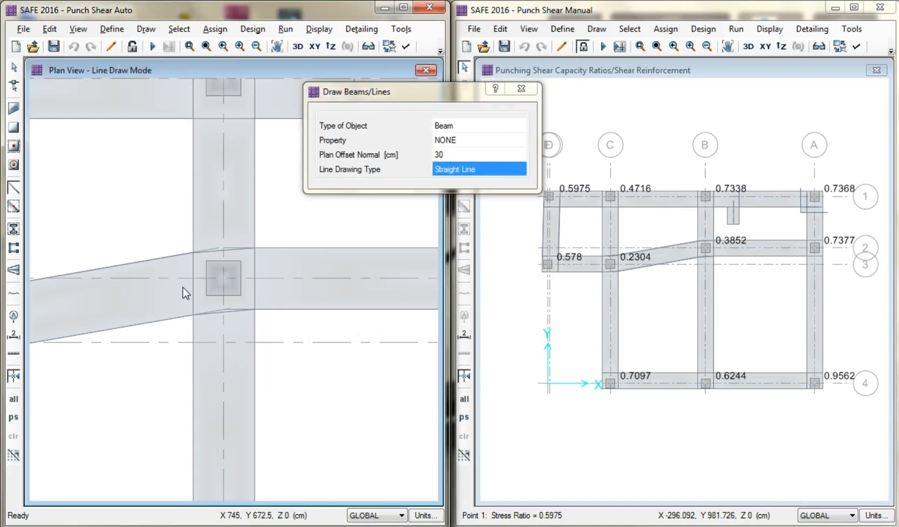
Step: Draw intersecting guide lines offset 30 cm outside the four corners of the foundation junction at column B-2
scroll(189, 293, "up", 4)
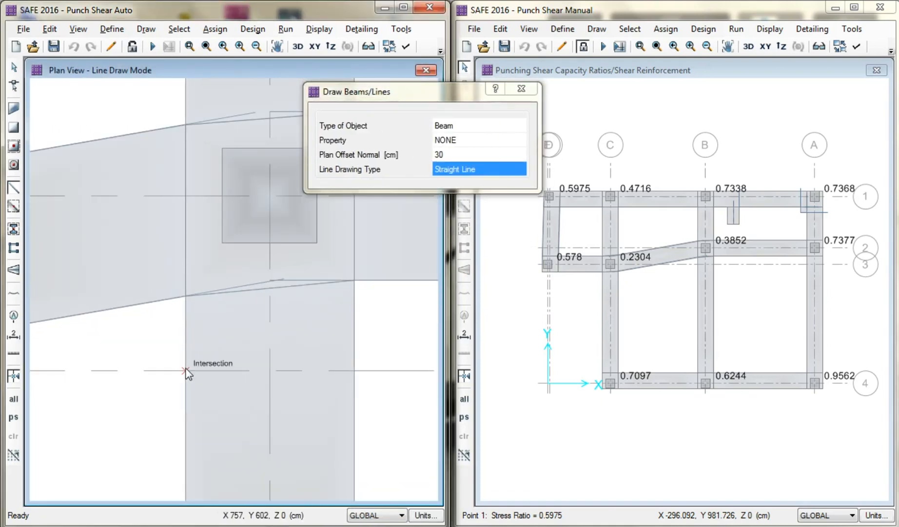
left_click(188, 371)
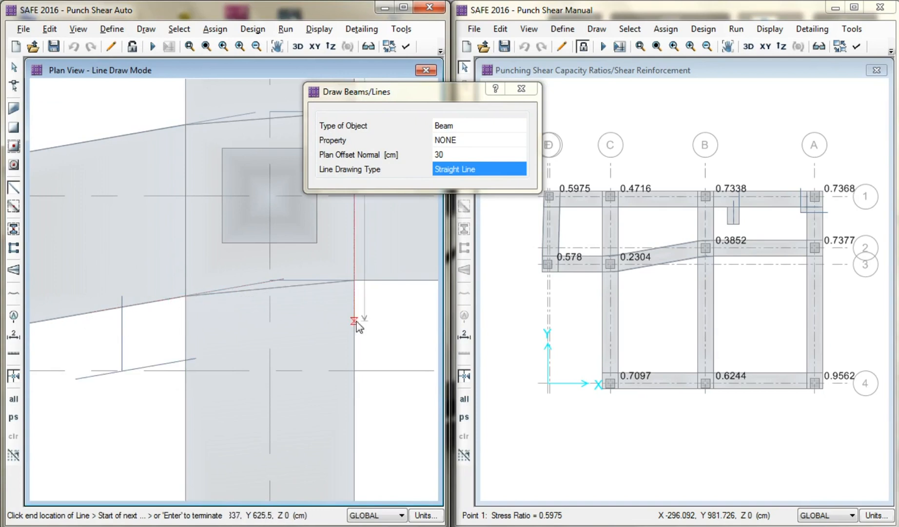
middle_click_drag(359, 321, 294, 316)
scroll(294, 316, "down", 1)
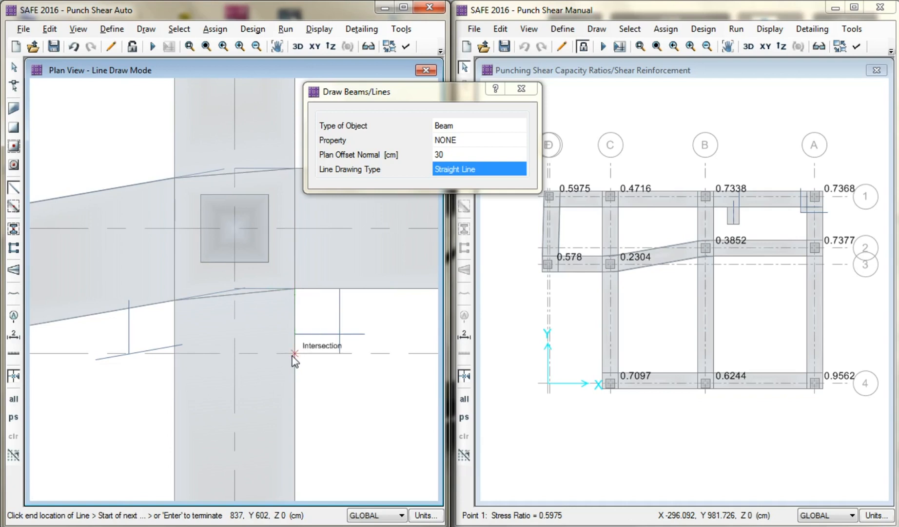
middle_click_drag(294, 312, 272, 440)
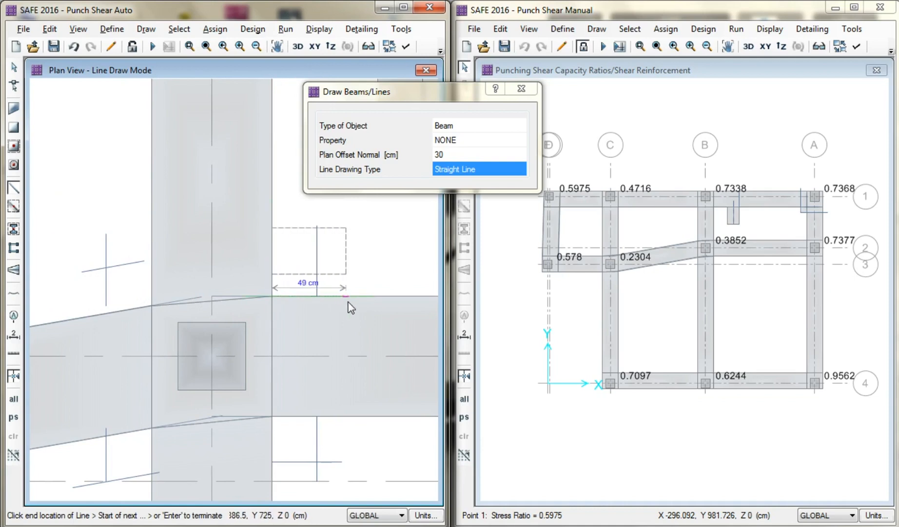
left_click(14, 69)
Step: Reshape the slab panel under column B-2 by moving its four corners out to the guide line intersections
left_click(15, 86)
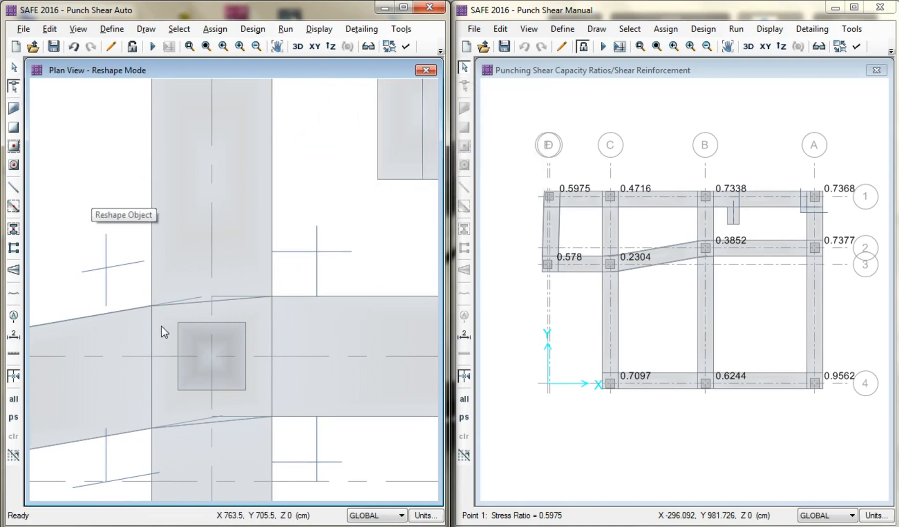
left_click(157, 315)
left_click_drag(153, 306, 107, 270)
left_click(183, 310)
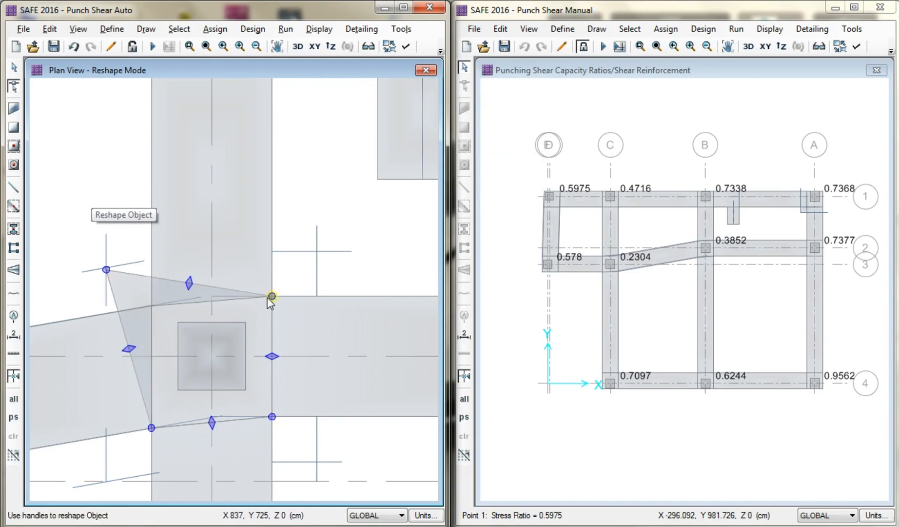
left_click_drag(272, 295, 317, 251)
left_click_drag(272, 416, 317, 461)
left_click_drag(151, 427, 106, 473)
Step: Pull the ends of the four adjoining foundation strips back to the edges of the enlarged slab panel at column B-2
left_click(73, 401)
left_click(109, 378)
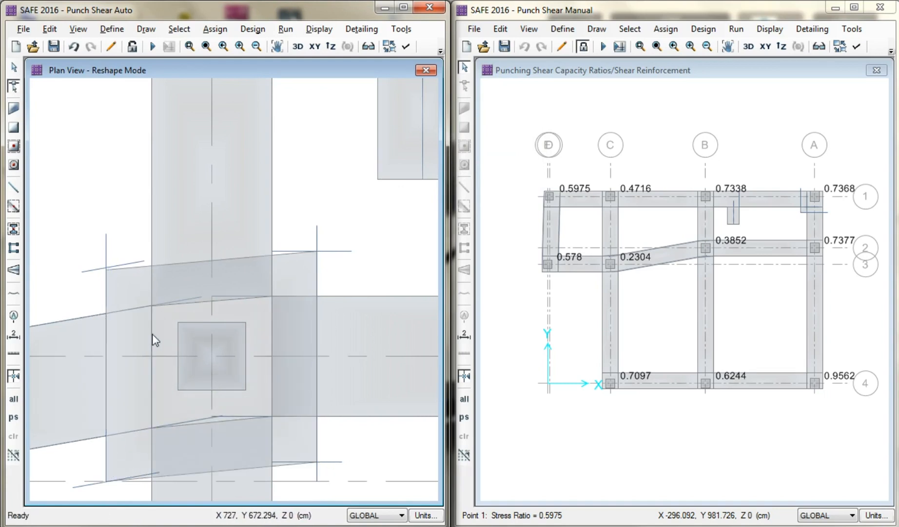
left_click(217, 240)
left_click_drag(211, 300, 211, 260)
left_click(337, 344)
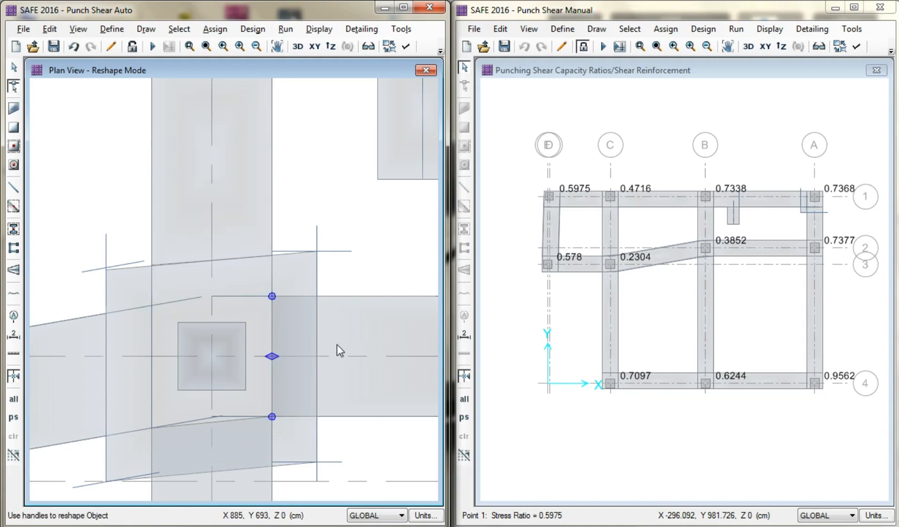
left_click_drag(271, 356, 317, 356)
left_click(235, 485)
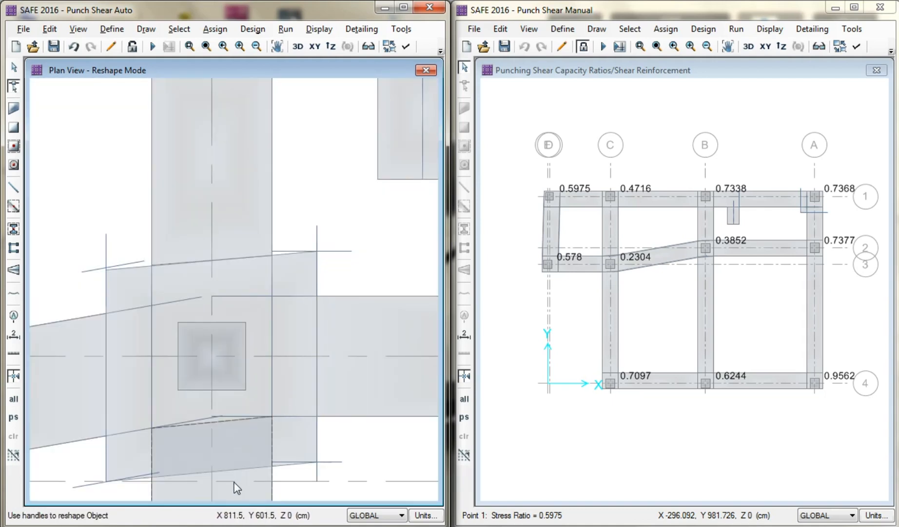
left_click(217, 442)
left_click_drag(212, 421, 212, 470)
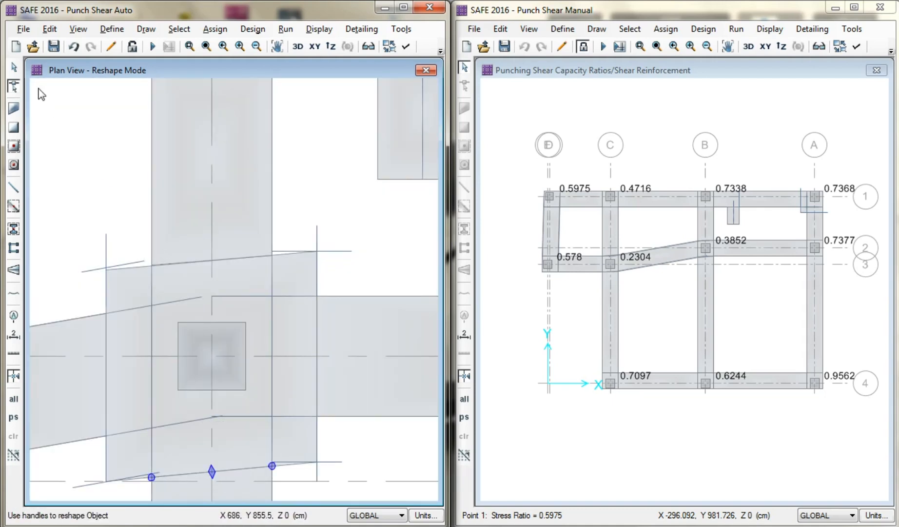
left_click(13, 67)
Step: Rerun the analysis and design of the Auto model and display its punching shear capacity ratios on the full plan
middle_click_drag(195, 311, 231, 274)
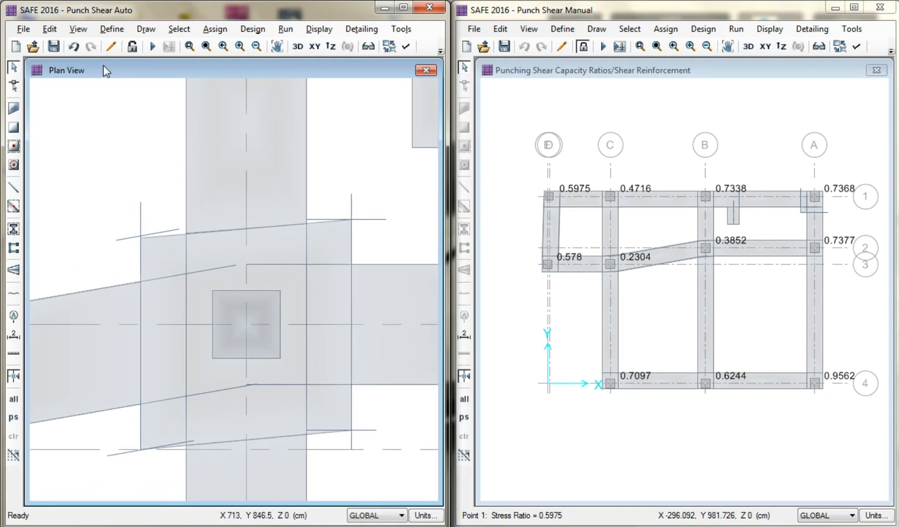
left_click(206, 47)
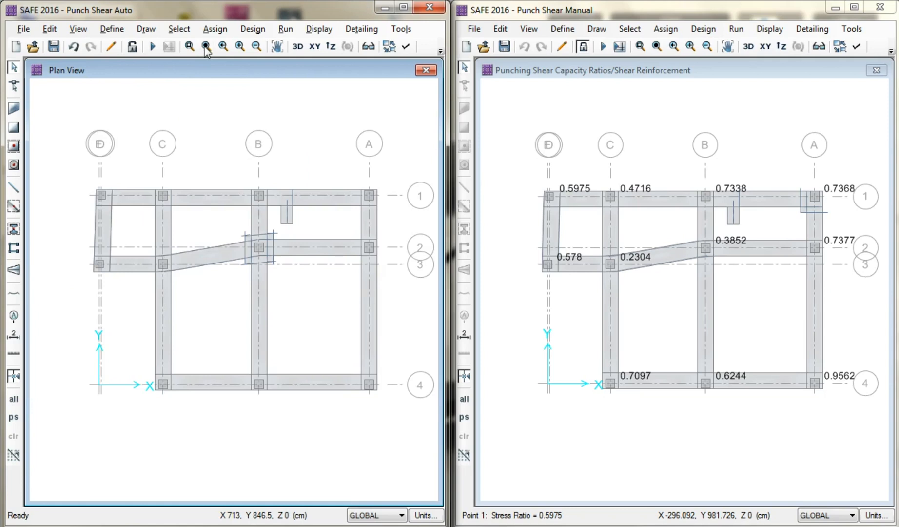
left_click(152, 46)
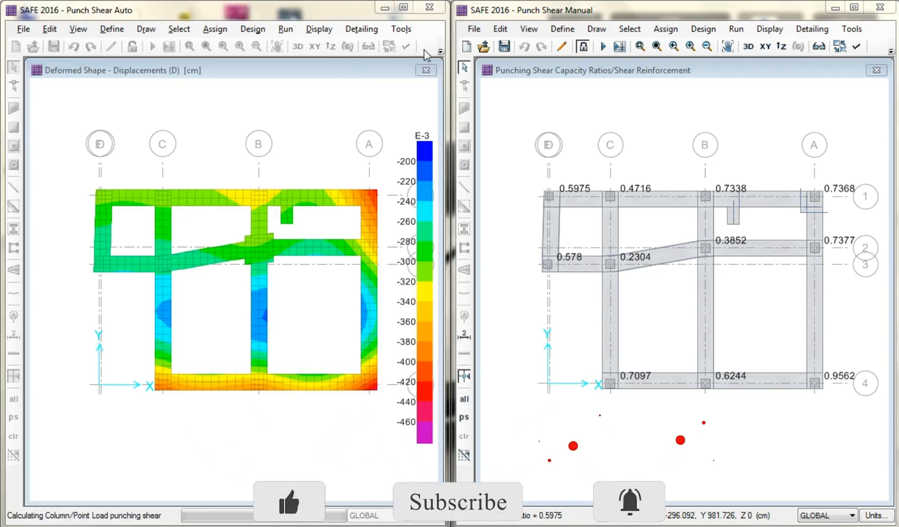
left_click(441, 46)
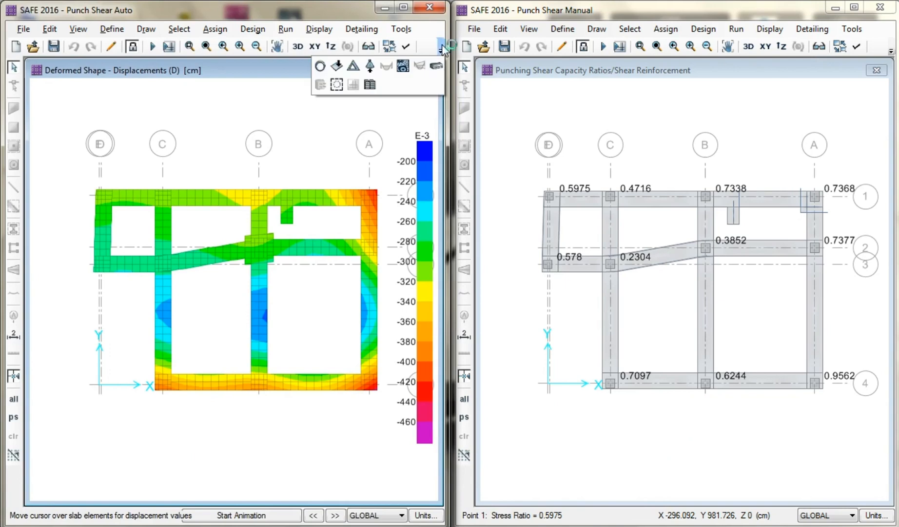
left_click(337, 85)
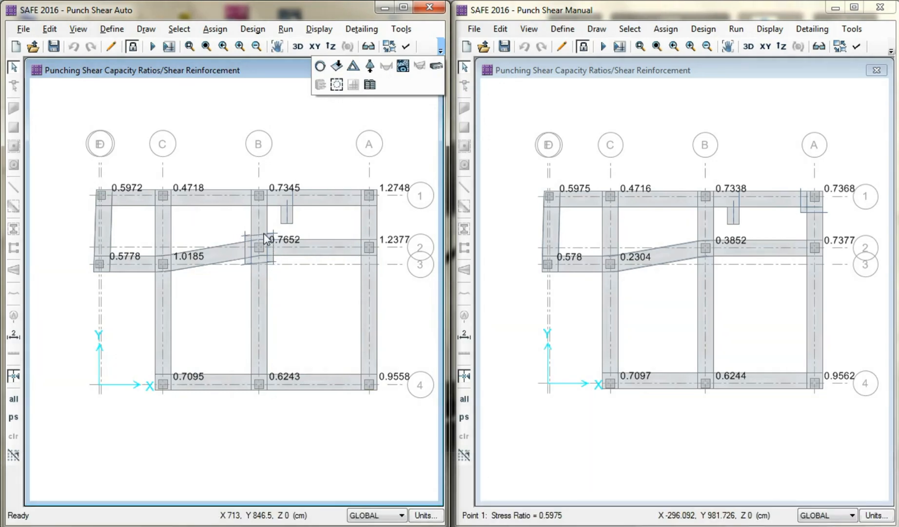
Step: Examine the punching shear design details of column B-2 in the Auto model with the widened foundation
scroll(261, 244, "up", 3)
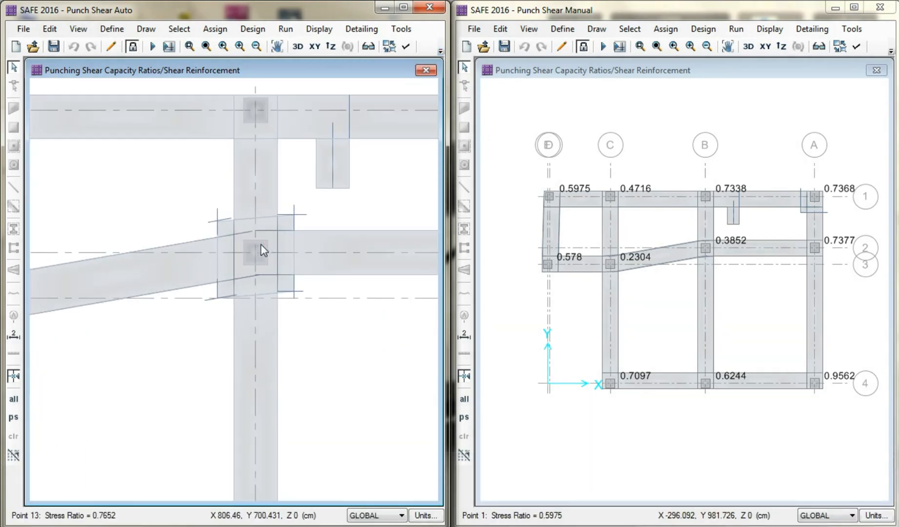
right_click(255, 253)
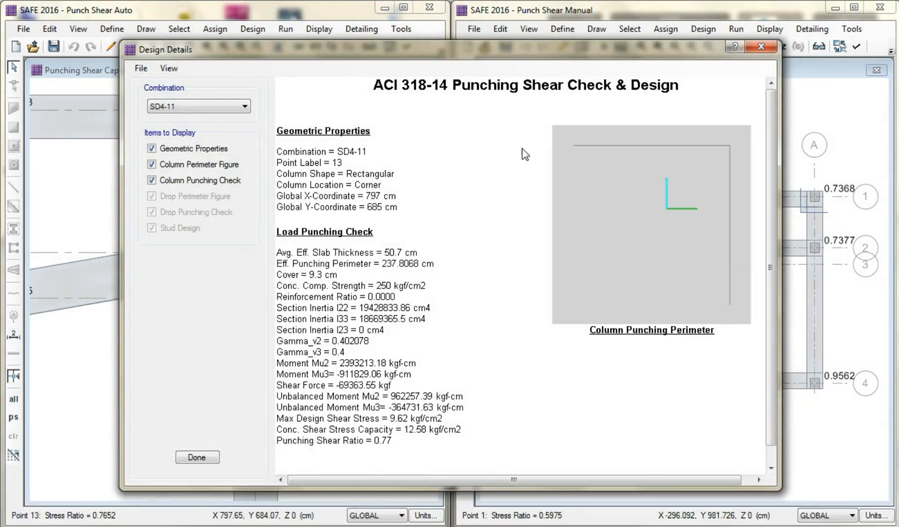
left_click_drag(659, 54, 624, 56)
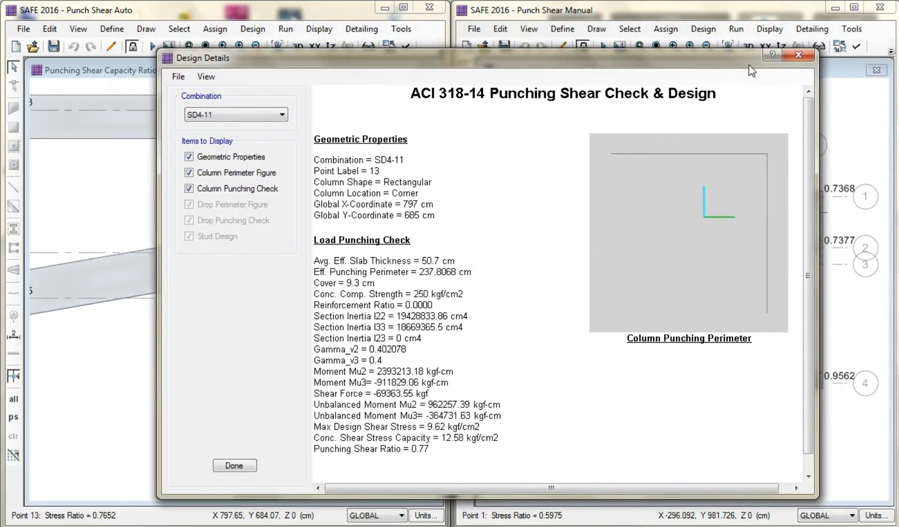
left_click(799, 55)
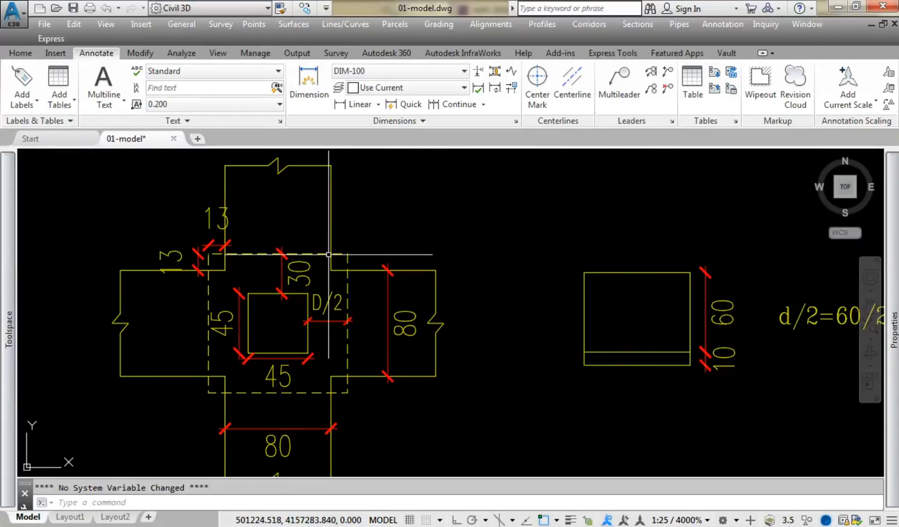
Step: Inspect the D/2 punching perimeter around the column in the Civil 3D drawing, then return to SAFE's full Auto model plan
scroll(349, 271, "up", 3)
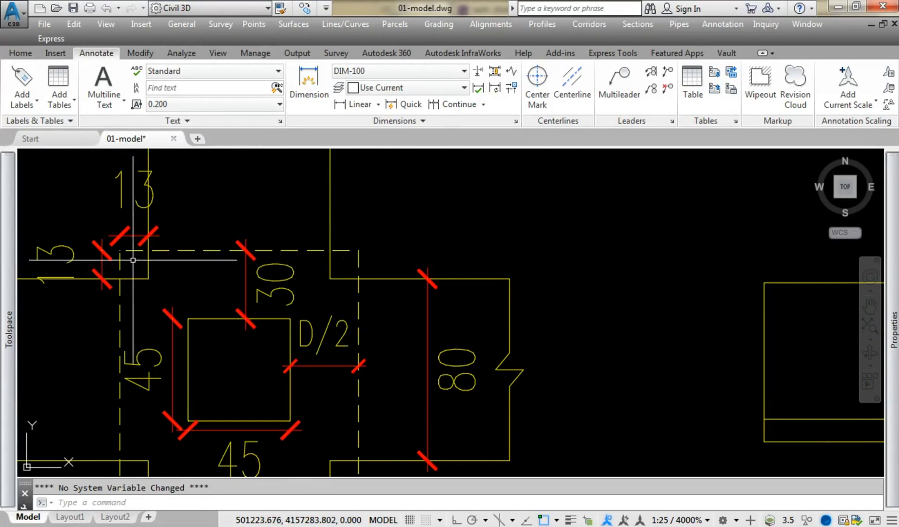
mouse_move(141, 293)
middle_mouse_down()
mouse_move(156, 238)
mouse_move(223, 240)
middle_mouse_up()
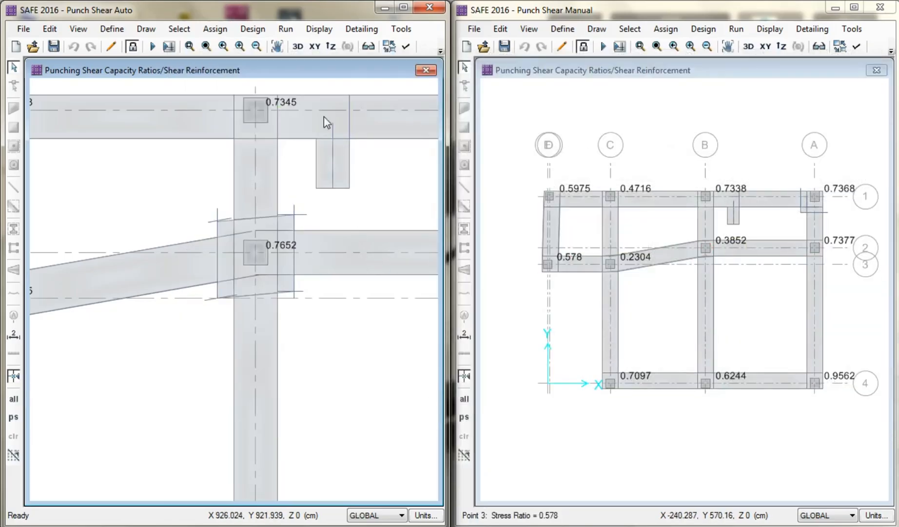
left_click(206, 46)
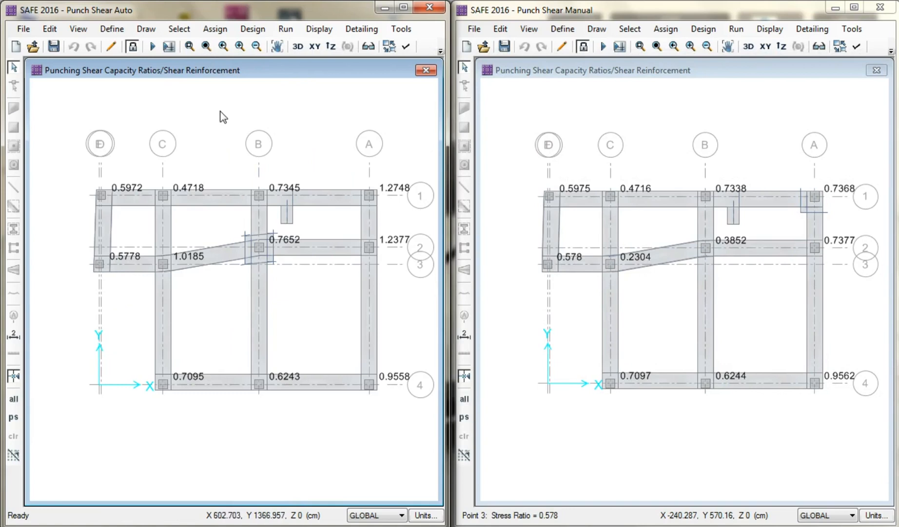